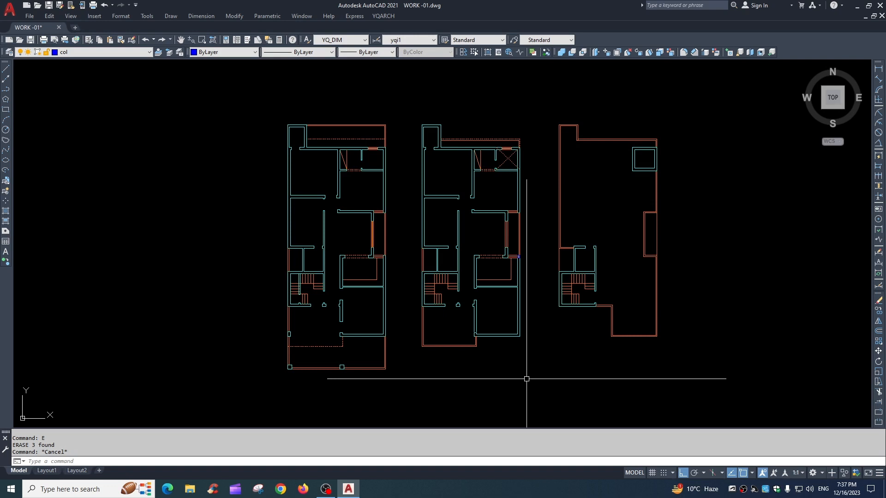
- Draw a closed 9 by 9 inch square polyline in the empty space beside the floor plans
key(Escape)
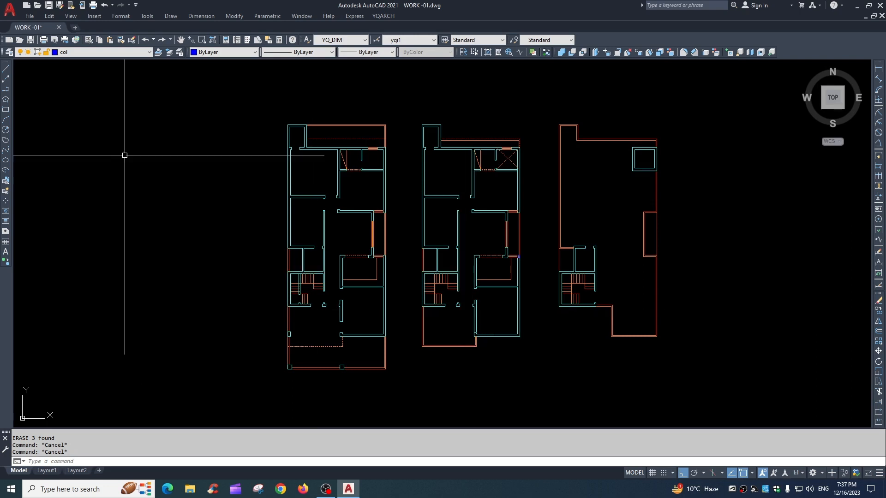
key(Escape)
scroll(185, 192, down, 3)
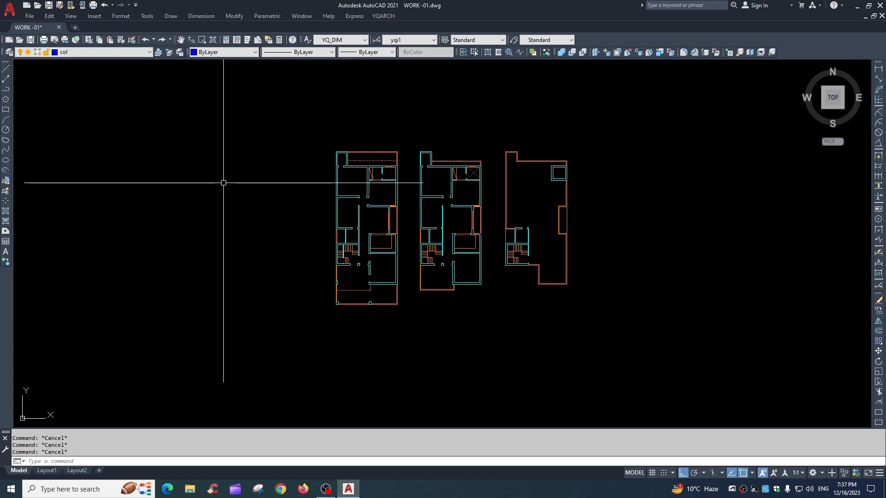
text(pl)
key(Return)
scroll(210, 171, up, 2)
click(209, 162)
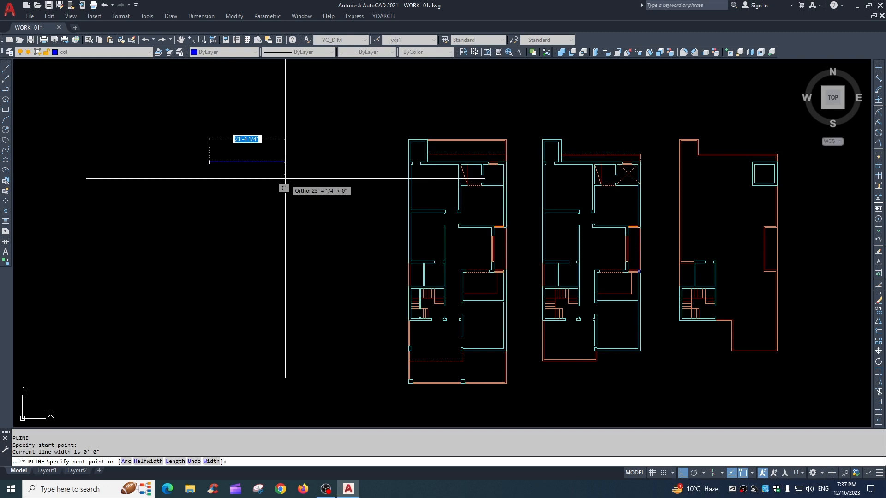
text(9)
key(Return)
text(9)
key(Return)
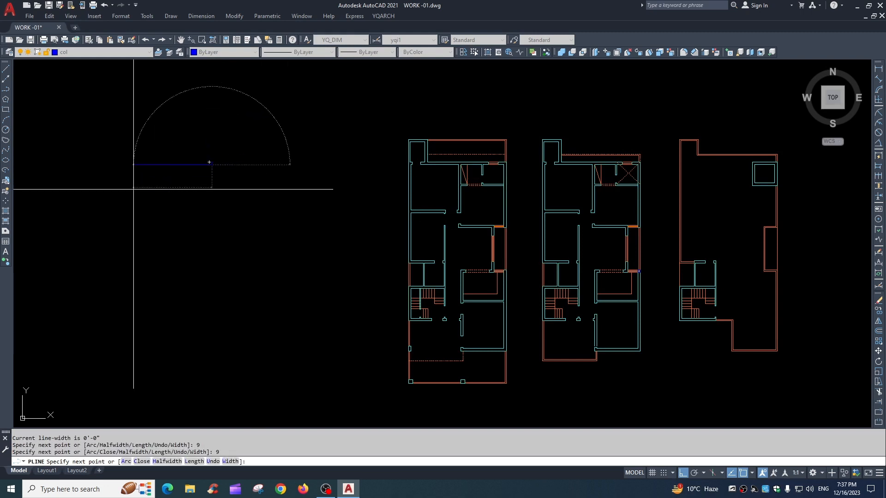
text(c)
key(Return)
- Draw a closed 9 by 18 inch upright rectangle polyline below the small square
key(Return)
scroll(204, 160, up, 5)
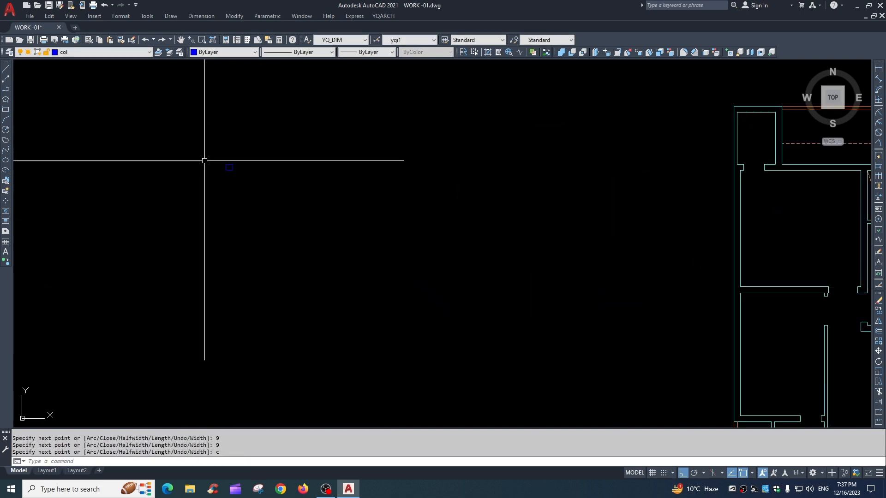
click(198, 208)
text(9)
key(Return)
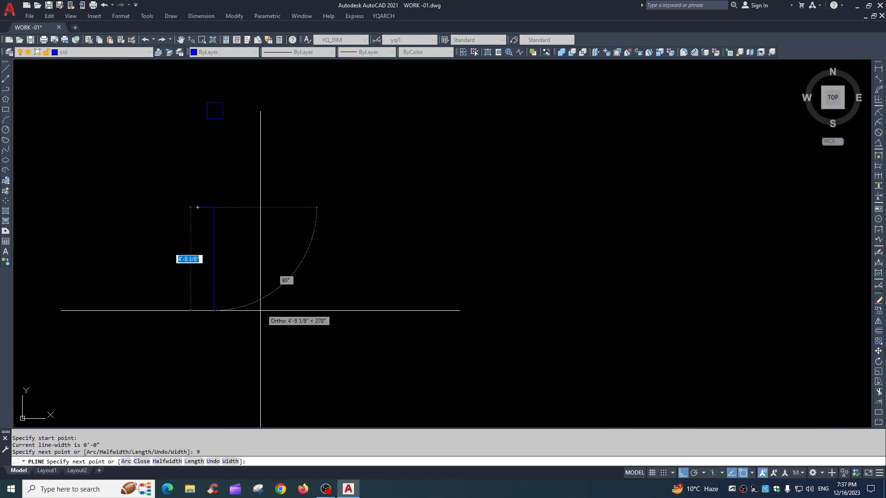
text(18)
key(Return)
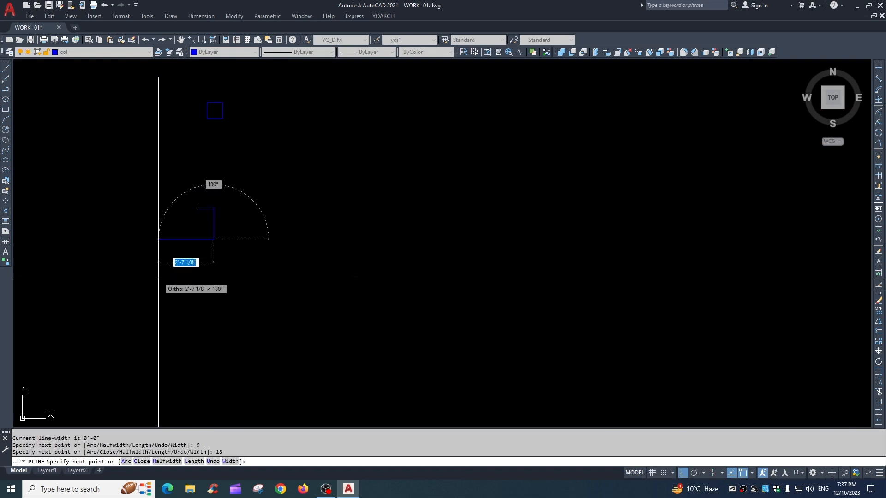
text(9)
key(Return)
text(c)
key(Return)
key(Escape)
scroll(278, 223, up, 2)
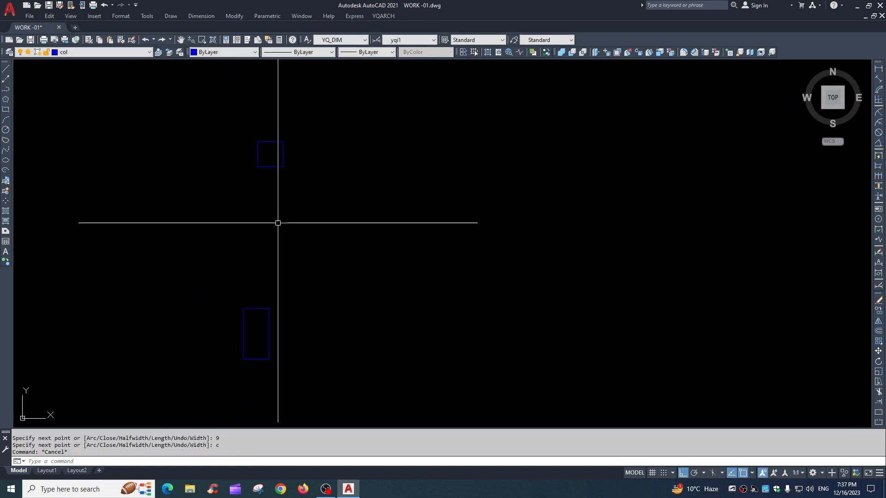
key(Escape)
scroll(265, 162, up, 2)
scroll(319, 170, down, 2)
scroll(301, 159, up, 2)
scroll(313, 136, down, 4)
key(Escape)
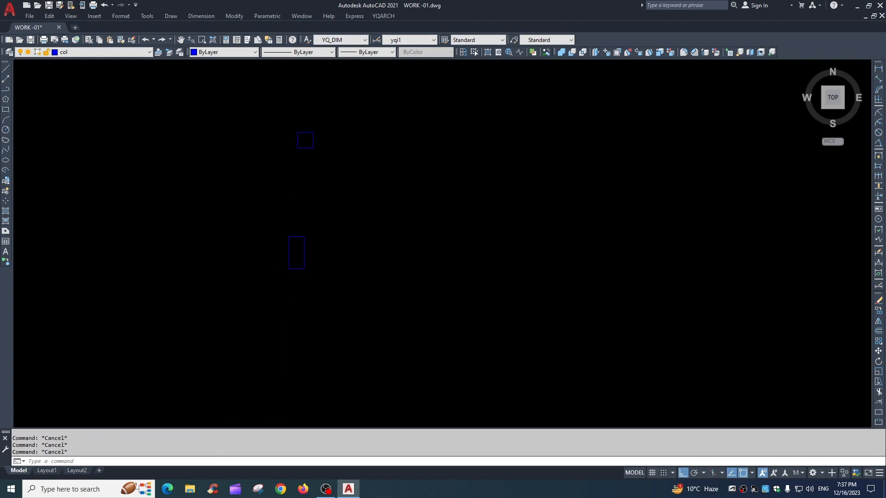
- Hatch the 9 inch square with the predefined SOLID pattern
scroll(312, 138, up, 2)
click(310, 147)
click(295, 198)
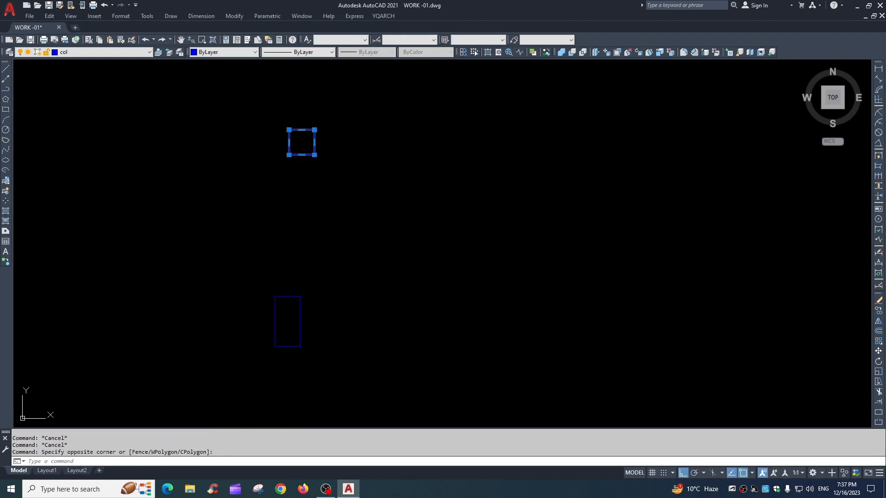
text(h)
key(Return)
click(487, 144)
click(340, 119)
click(303, 175)
key(Return)
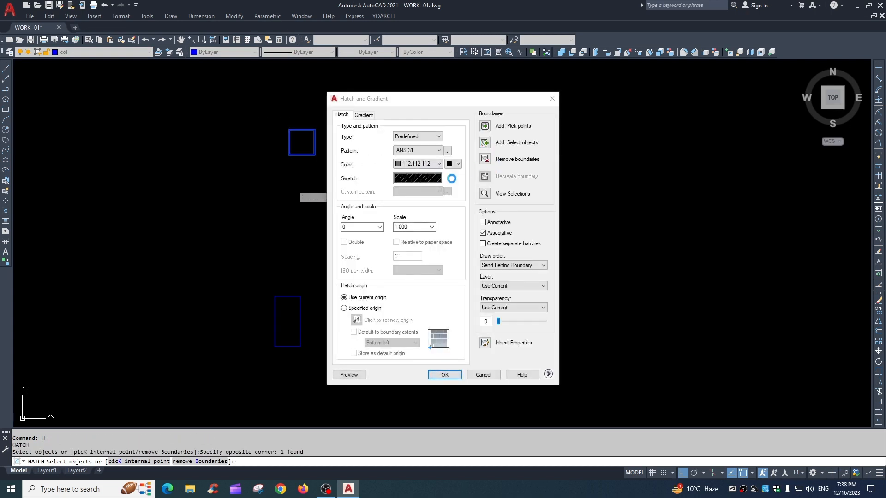
click(428, 166)
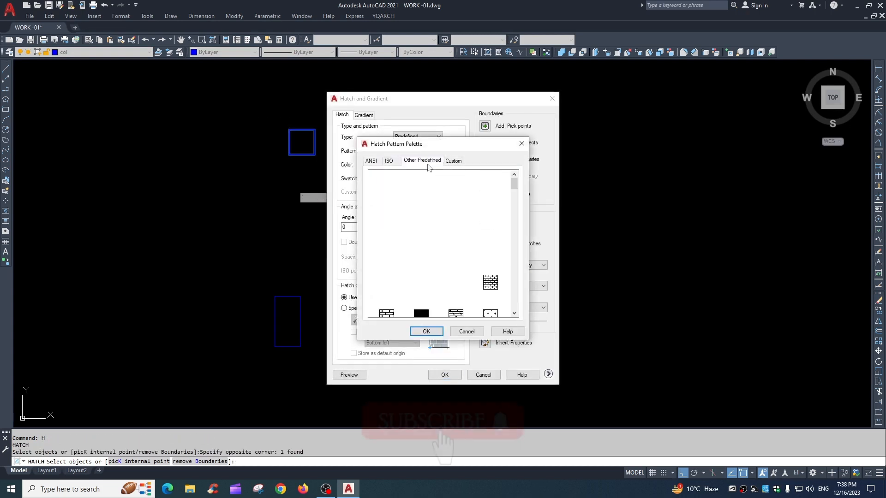
double_click(390, 187)
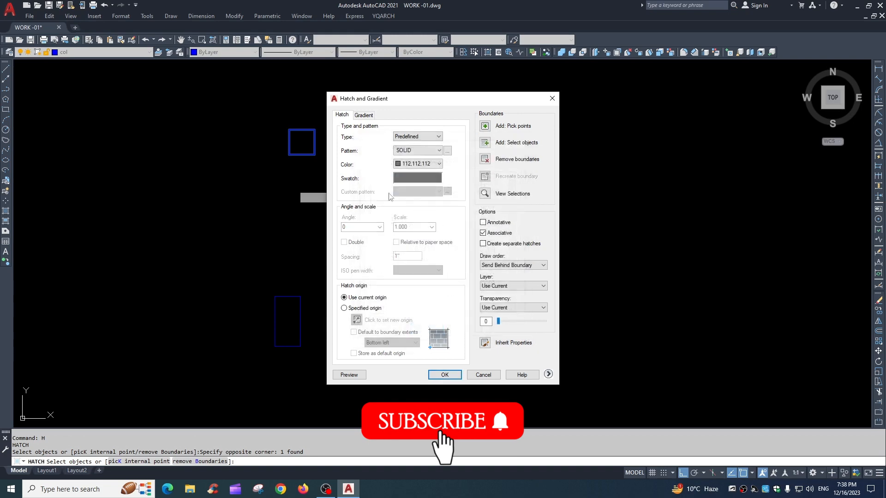
click(444, 374)
- Apply the same SOLID hatch to the 9 by 18 inch rectangle
key(Return)
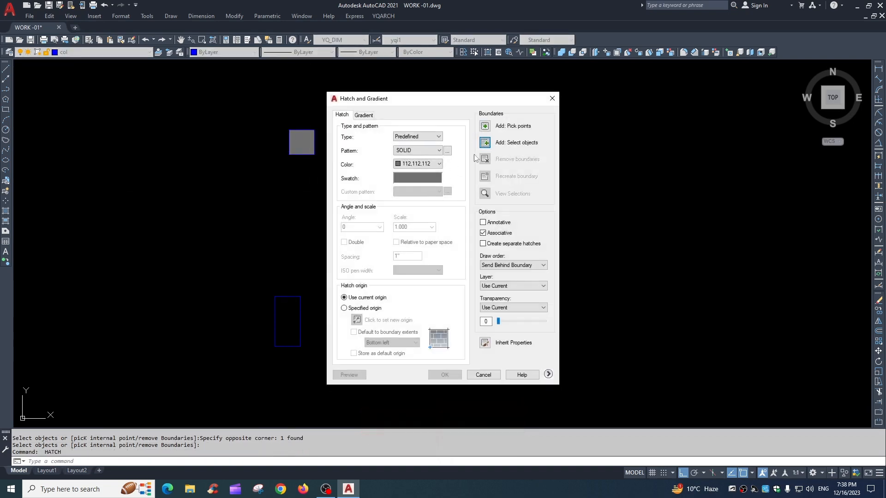
click(485, 143)
click(308, 259)
click(262, 303)
key(Return)
key(Return)
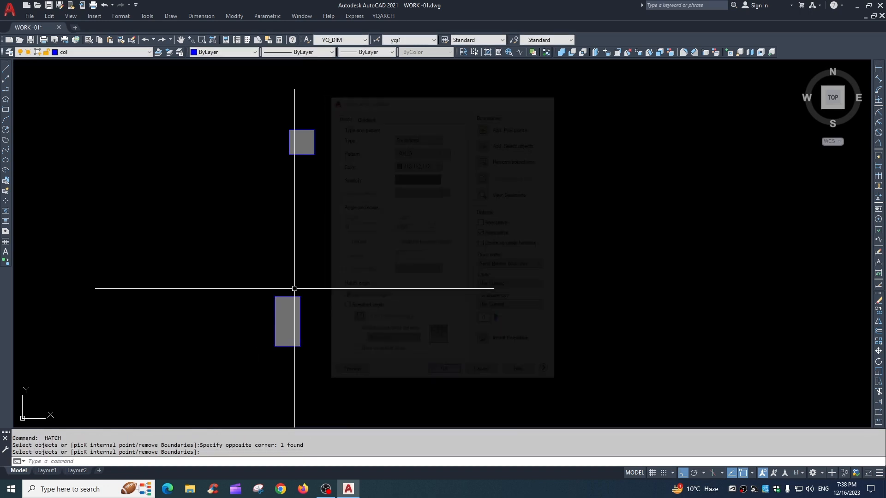
key(Escape)
scroll(319, 138, up, 4)
scroll(409, 188, down, 2)
scroll(418, 175, up, 4)
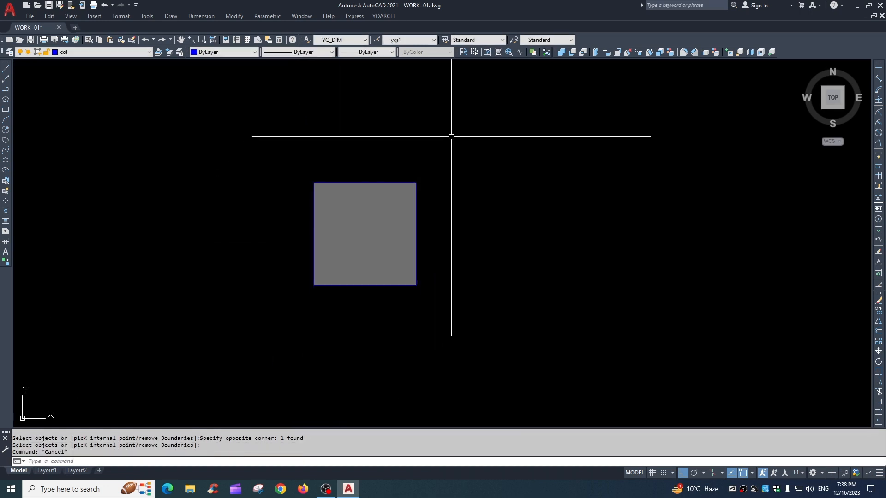
scroll(421, 211, down, 3)
scroll(438, 178, up, 1)
click(440, 184)
click(334, 306)
scroll(374, 295, down, 1)
middle_drag(374, 294, 362, 226)
scroll(362, 226, down, 1)
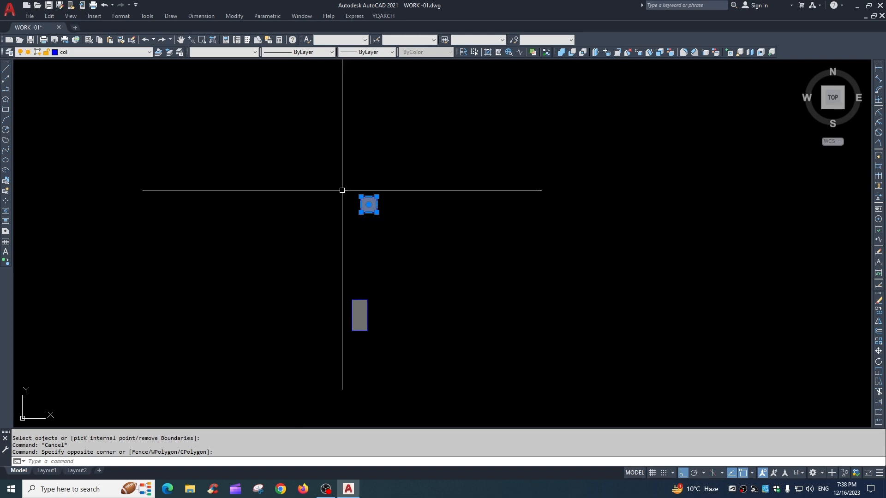
scroll(383, 200, up, 3)
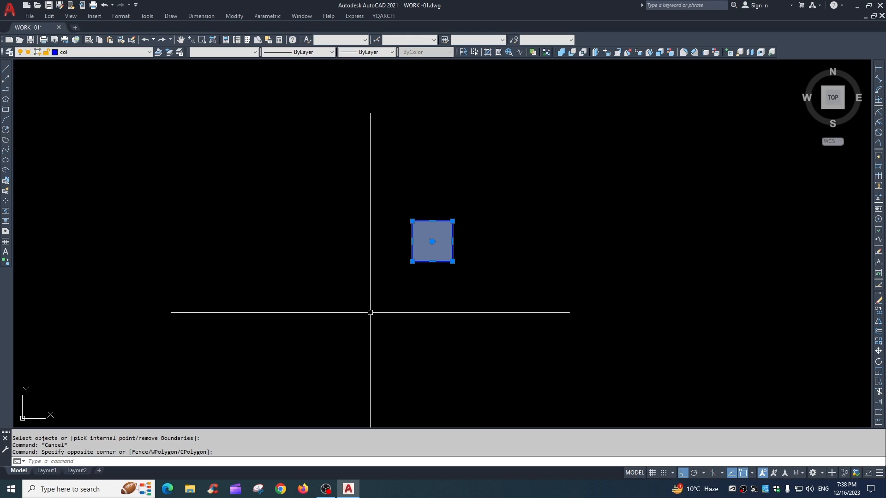
key(Escape)
- Move the square's outline and its hatch to layer 0
scroll(452, 239, up, 2)
click(456, 180)
click(382, 215)
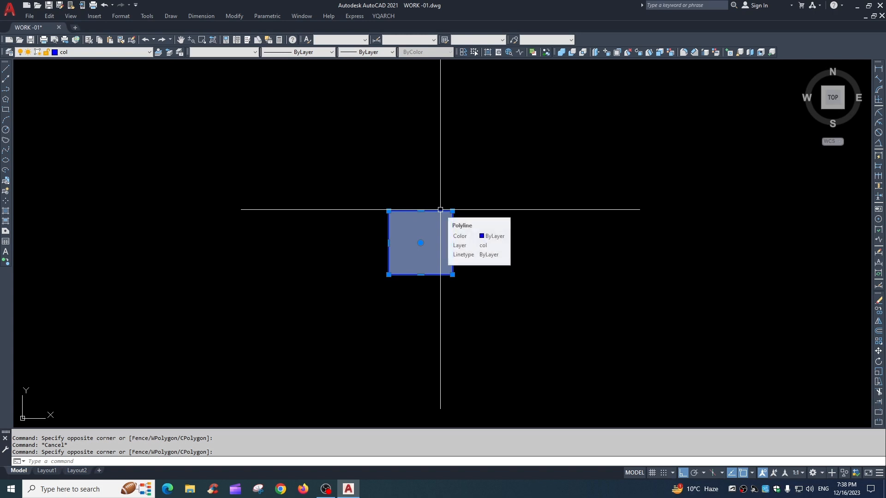
click(87, 52)
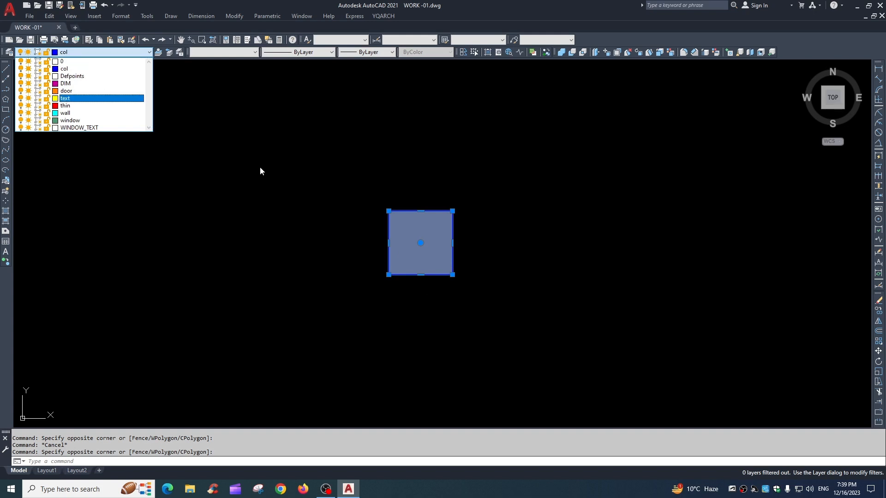
click(67, 61)
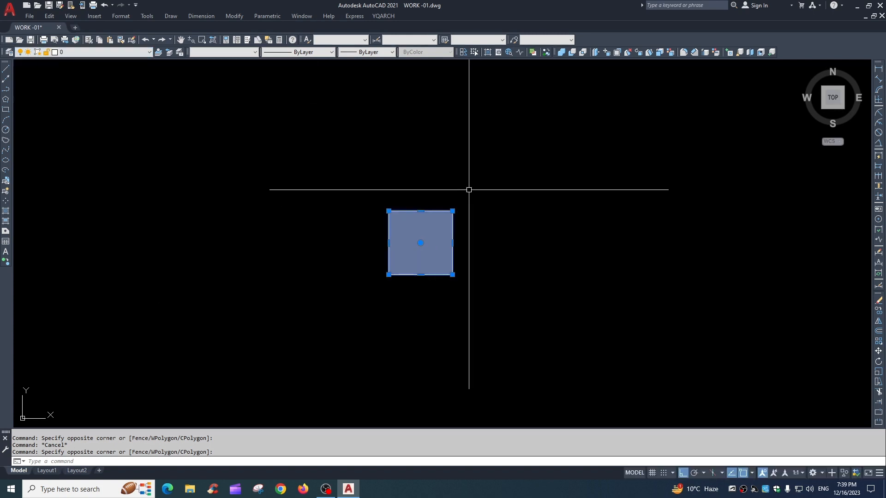
middle_drag(399, 299, 344, 240)
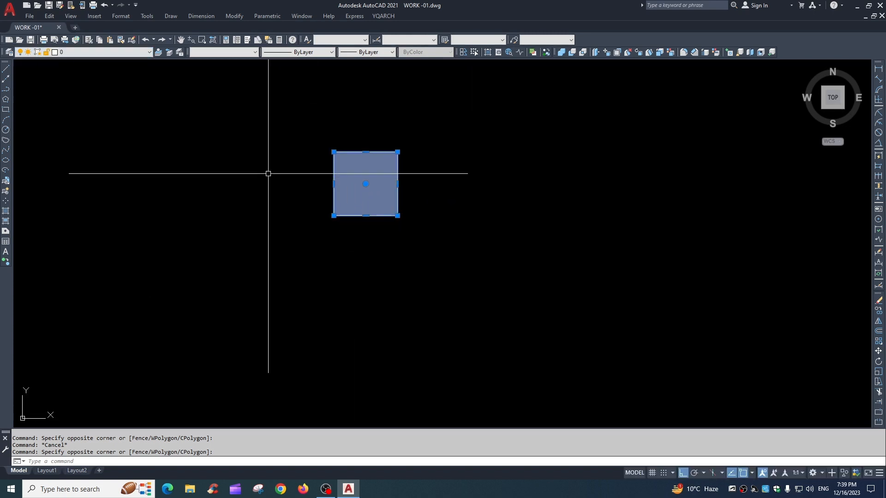
- Turn on all layers in the drawing
click(104, 52)
click(398, 257)
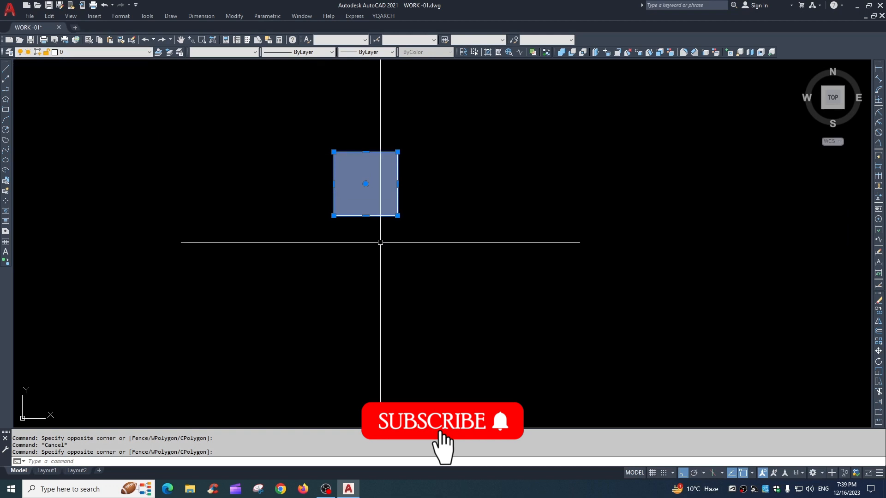
text(N)
key(Return)
- Convert the square and its hatch into a block named c21, with the square's upper-left corner as base point
click(413, 184)
click(344, 277)
text(B)
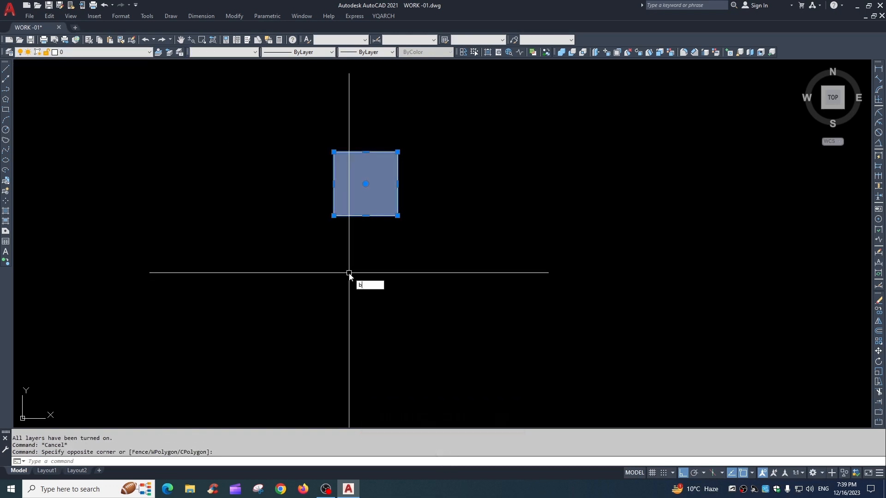
key(Return)
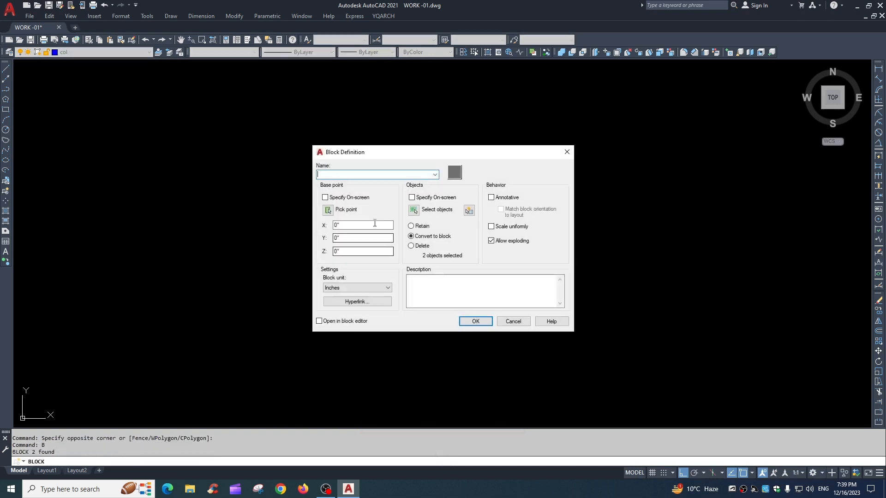
click(416, 211)
click(306, 119)
click(461, 286)
key(Return)
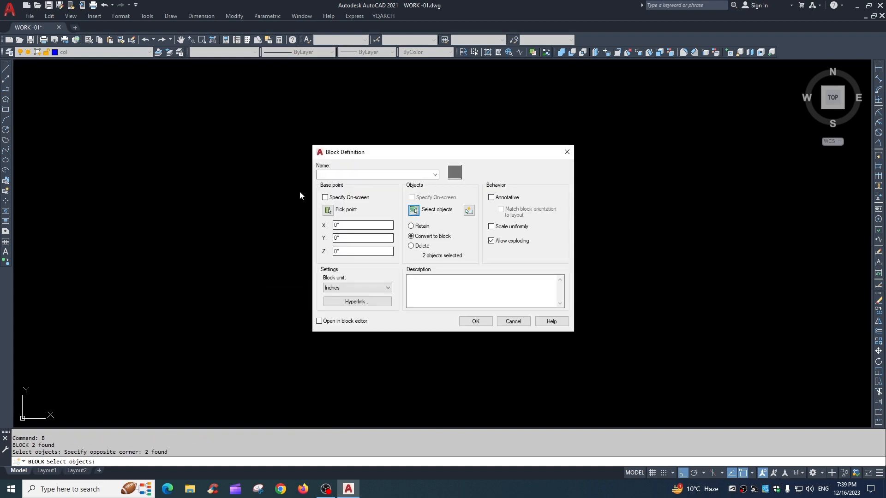
click(329, 211)
click(332, 151)
click(333, 174)
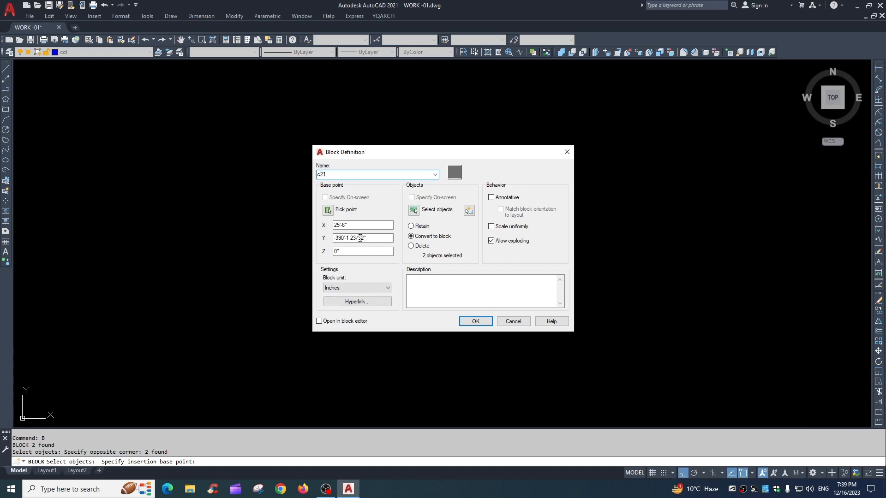
click(475, 322)
- Assign the c21 block to the thin layer
click(332, 238)
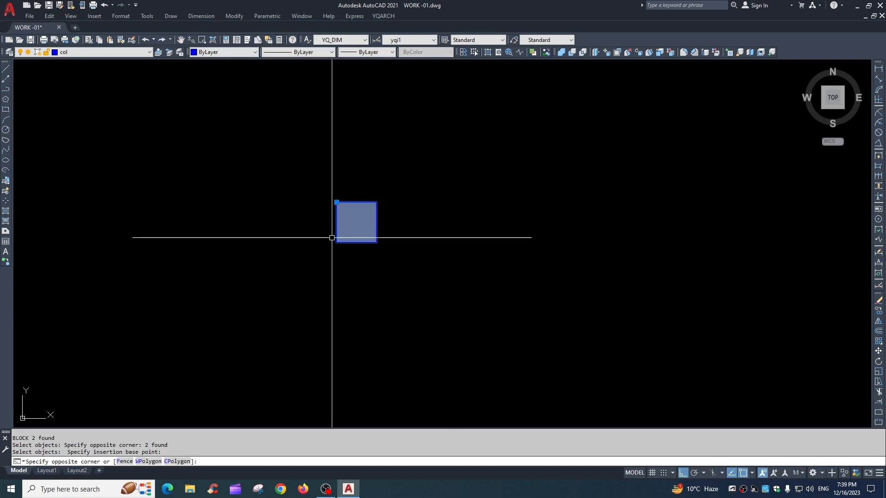
click(95, 52)
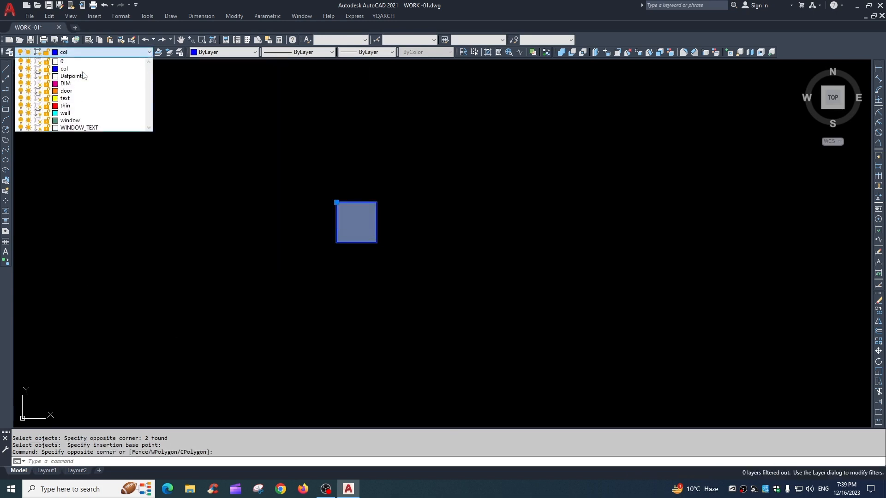
click(65, 105)
key(Escape)
scroll(363, 224, up, 6)
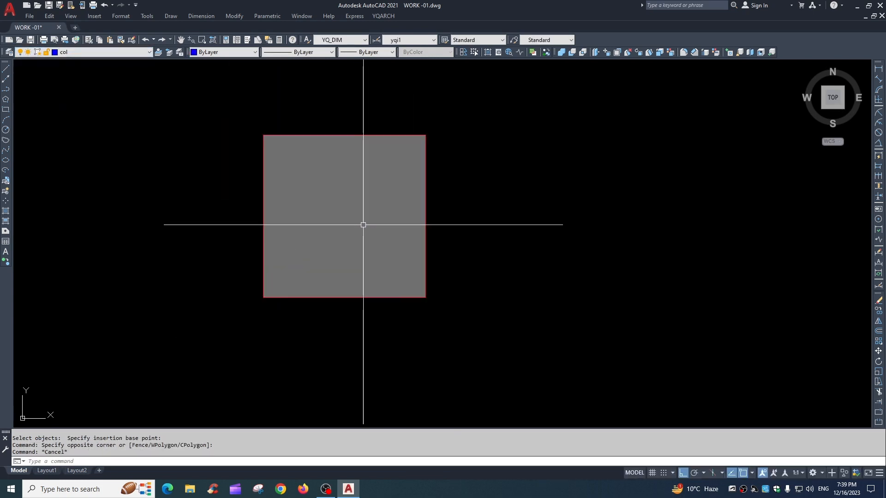
scroll(363, 224, down, 4)
scroll(354, 214, up, 4)
click(350, 273)
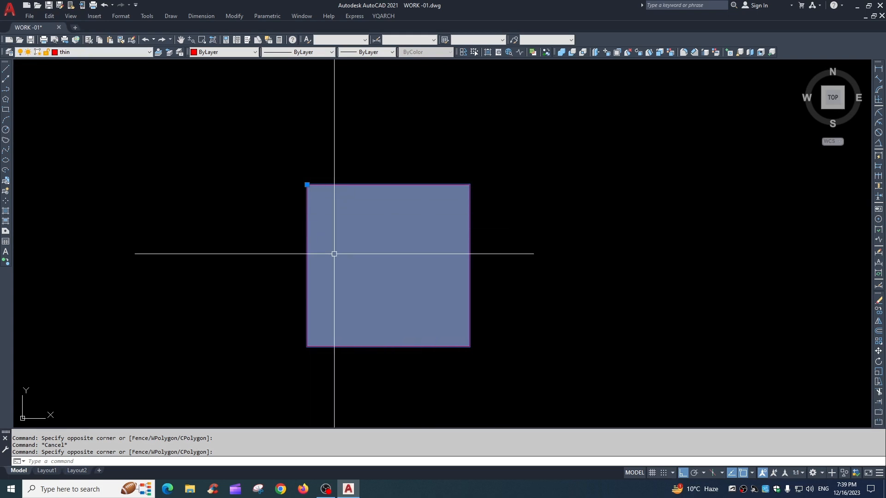
scroll(379, 255, down, 4)
key(Escape)
- Convert the 9x18 rectangle and its hatch into a block named c44, with the rectangle's upper-left corner as base point
middle_drag(378, 255, 368, 154)
middle_drag(369, 276, 366, 212)
scroll(366, 272, up, 2)
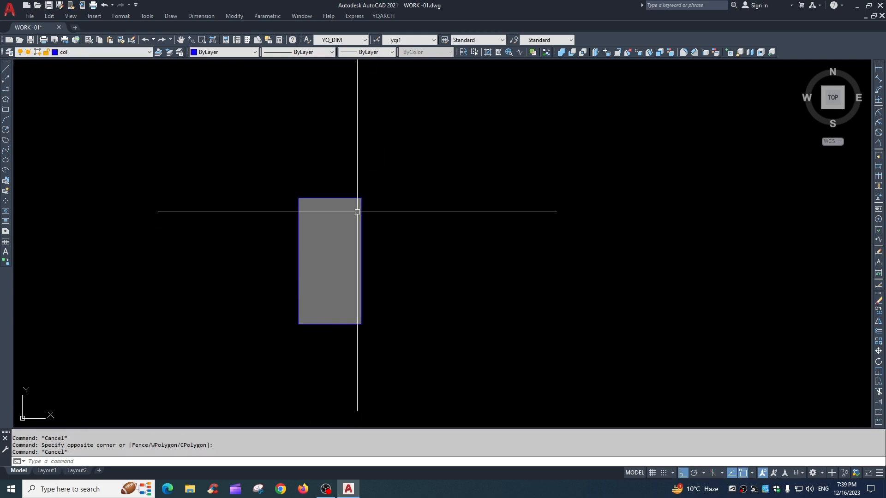
click(334, 199)
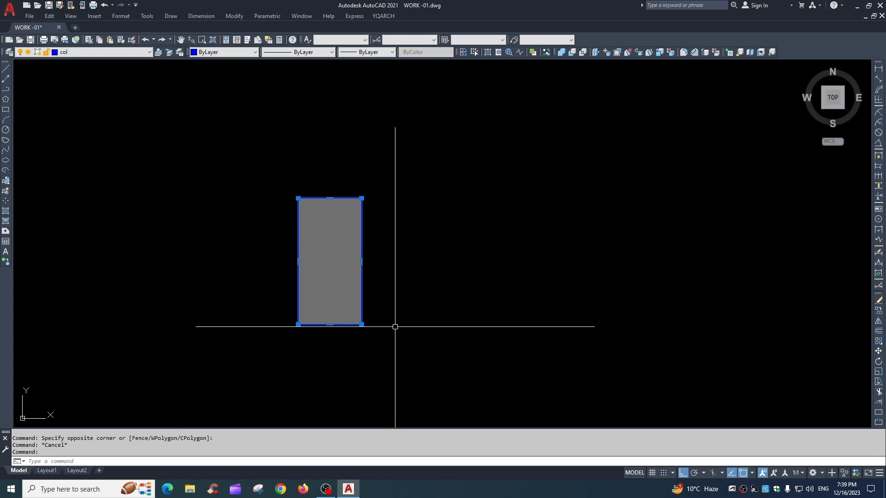
key(Escape)
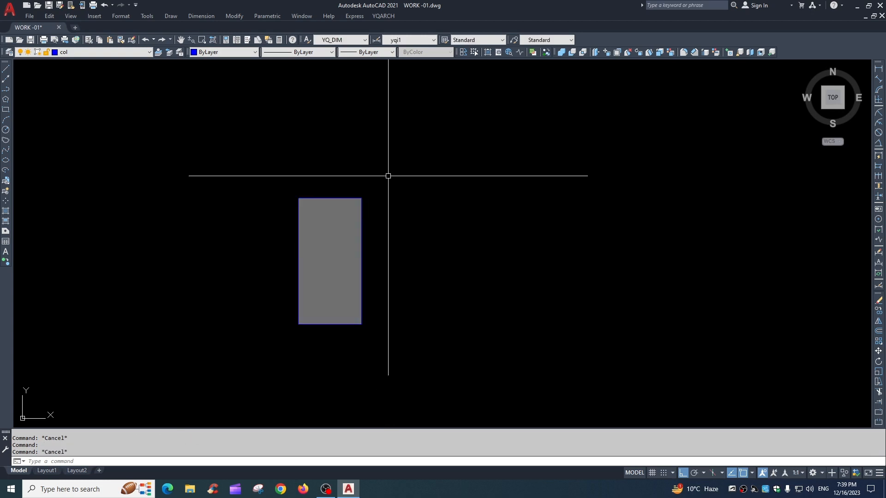
click(388, 176)
click(263, 372)
text(b)
key(Return)
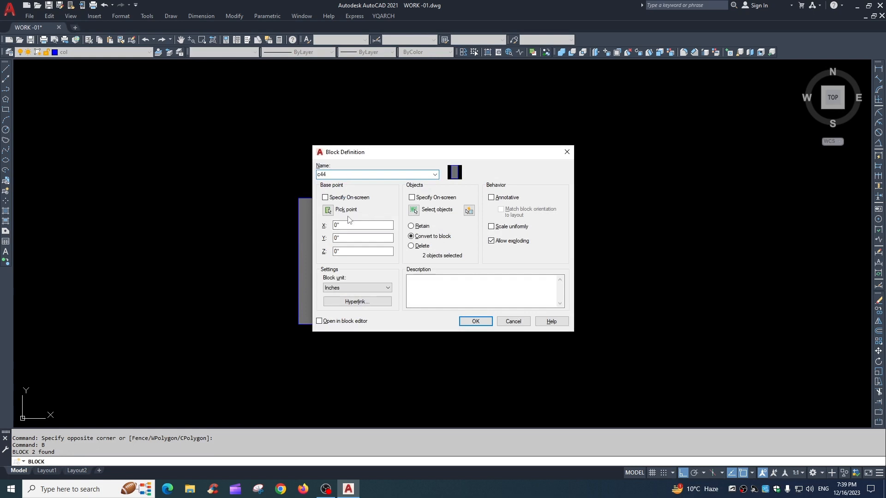
click(327, 210)
click(298, 198)
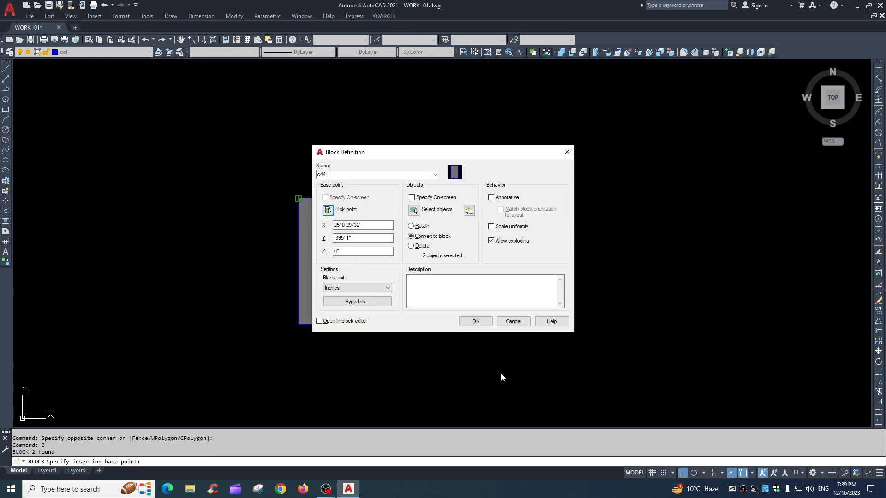
click(475, 323)
- Assign the c44 block to the window layer
click(390, 238)
click(314, 292)
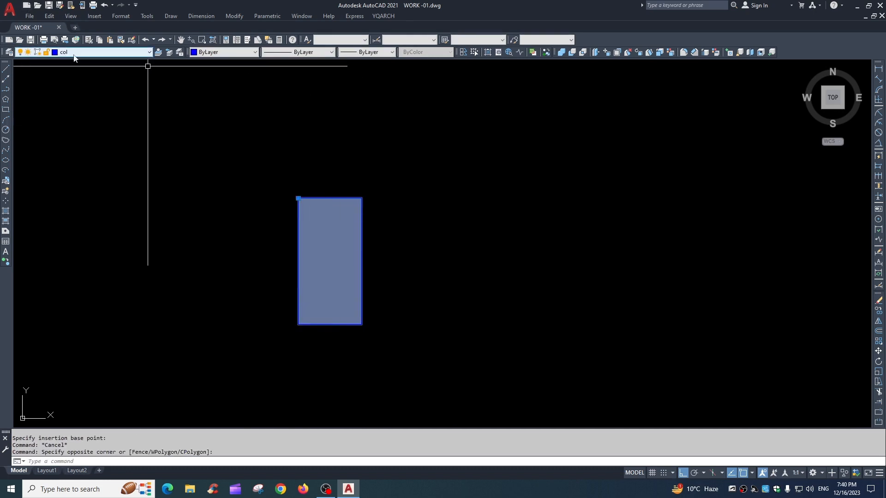
click(147, 52)
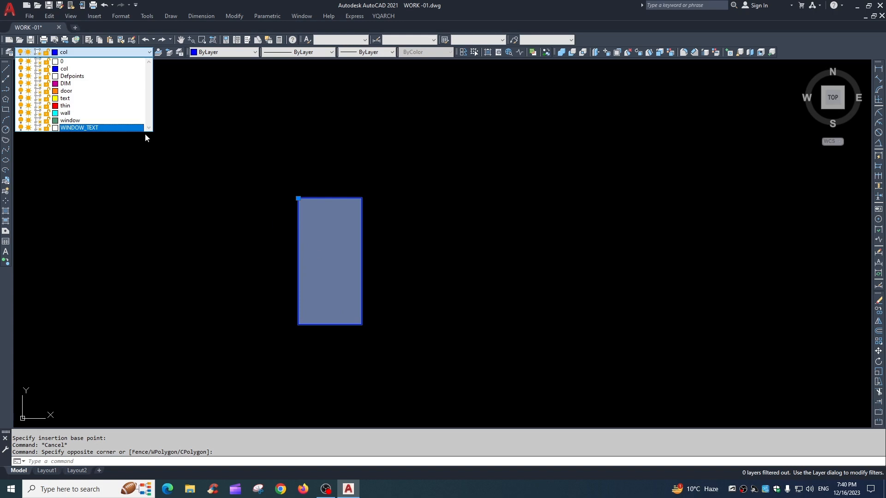
click(70, 121)
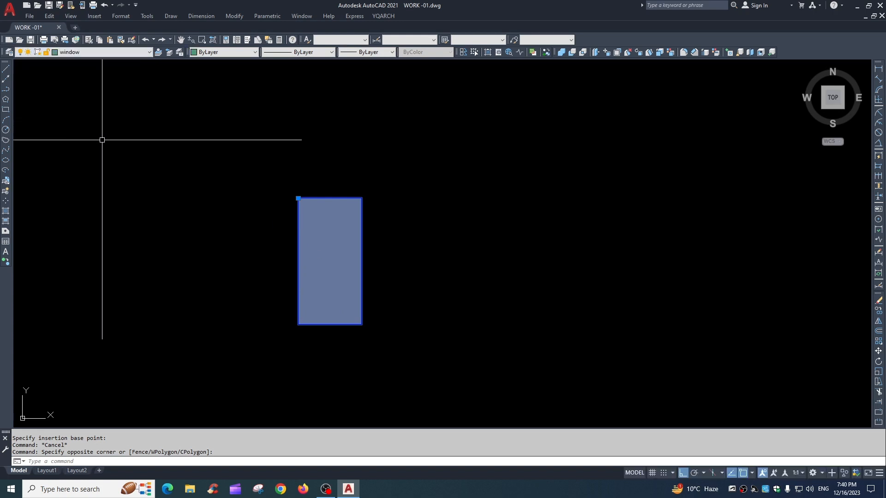
key(Escape)
- Open the c44 block in the Block Editor
scroll(401, 233, up, 4)
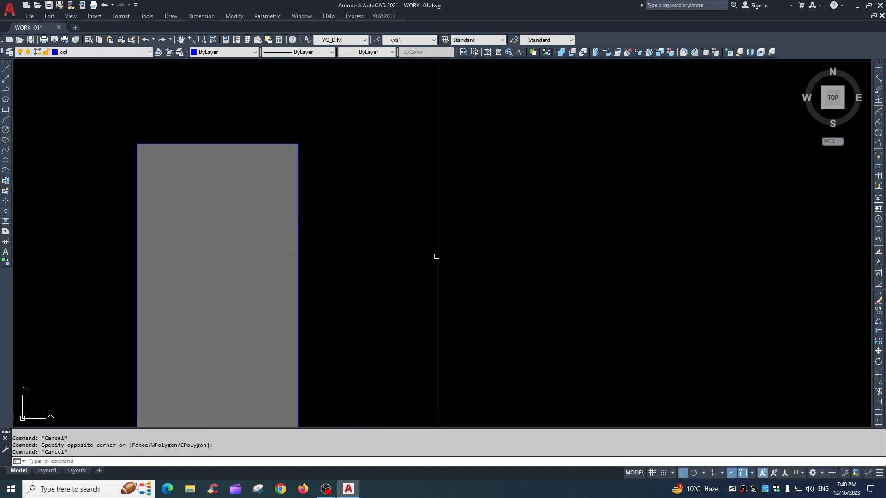
scroll(380, 241, up, 4)
scroll(435, 224, down, 6)
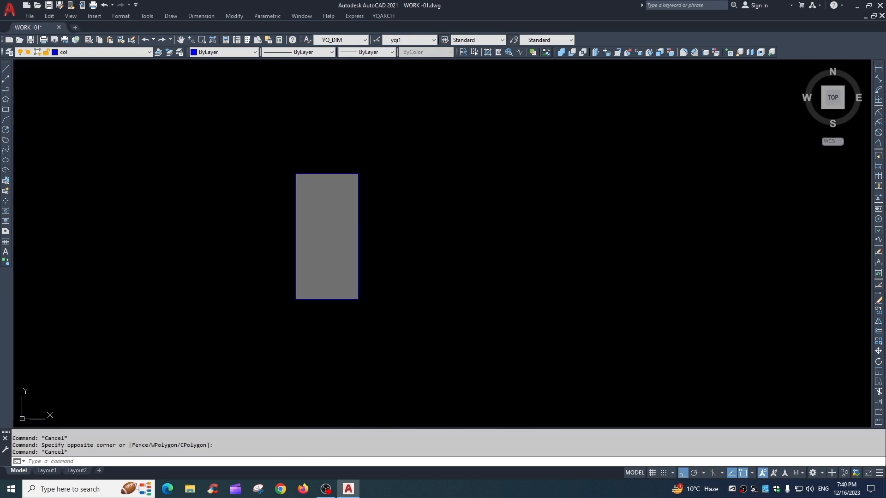
scroll(247, 258, up, 2)
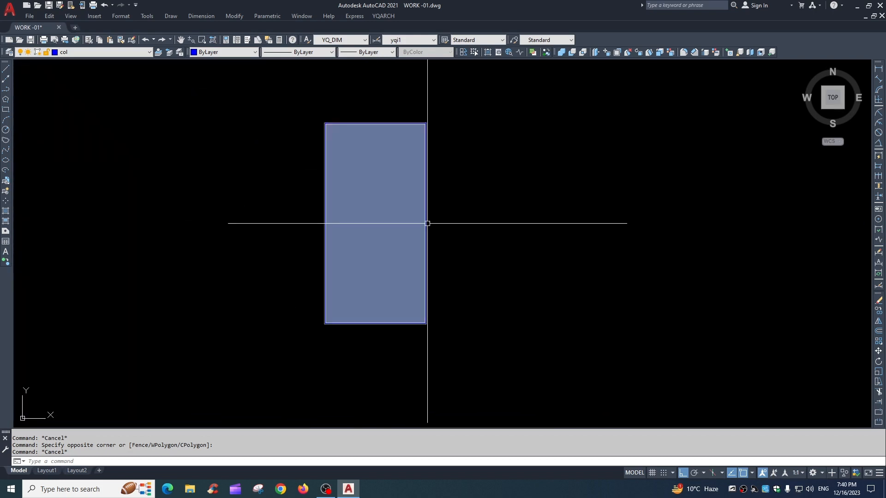
double_click(427, 210)
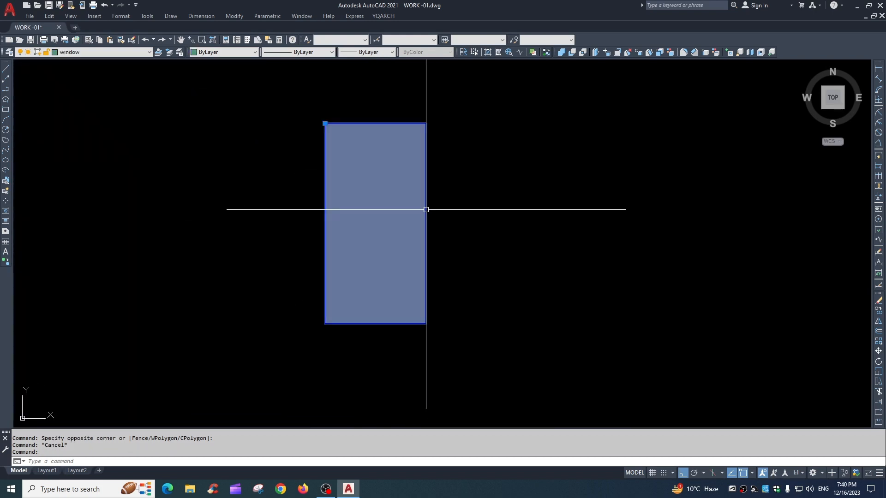
click(437, 306)
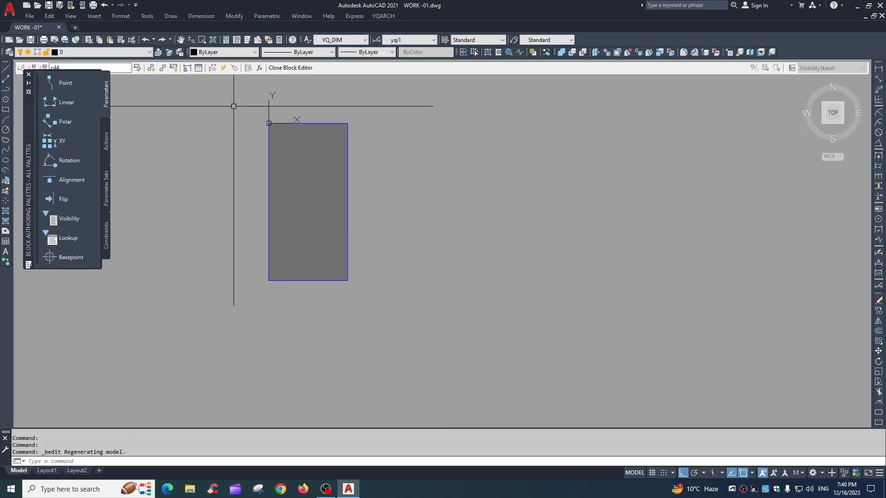
- Put the c44 block's outline and hatch on layer 0, and close the Block Editor with the changes saved
click(232, 96)
click(456, 333)
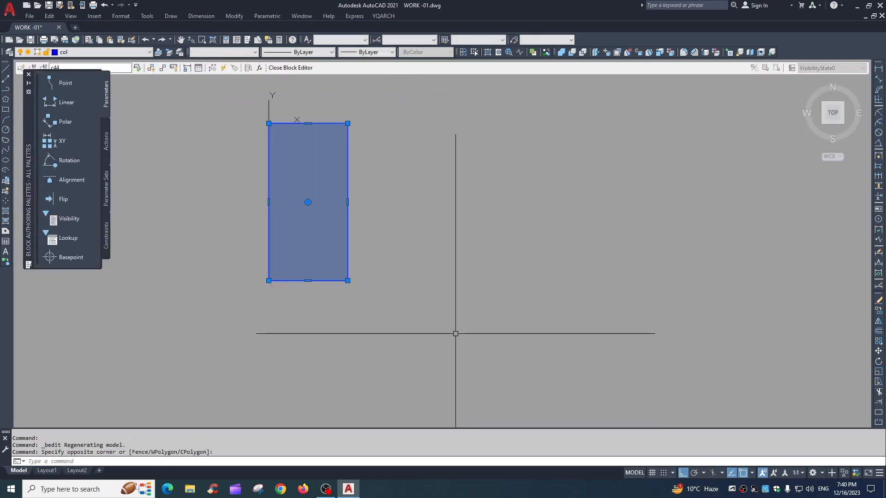
click(97, 52)
click(67, 61)
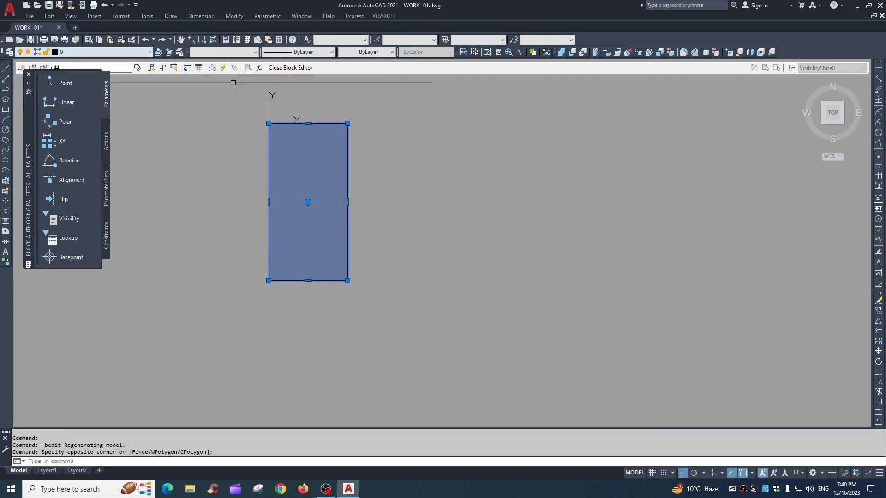
click(290, 68)
click(442, 225)
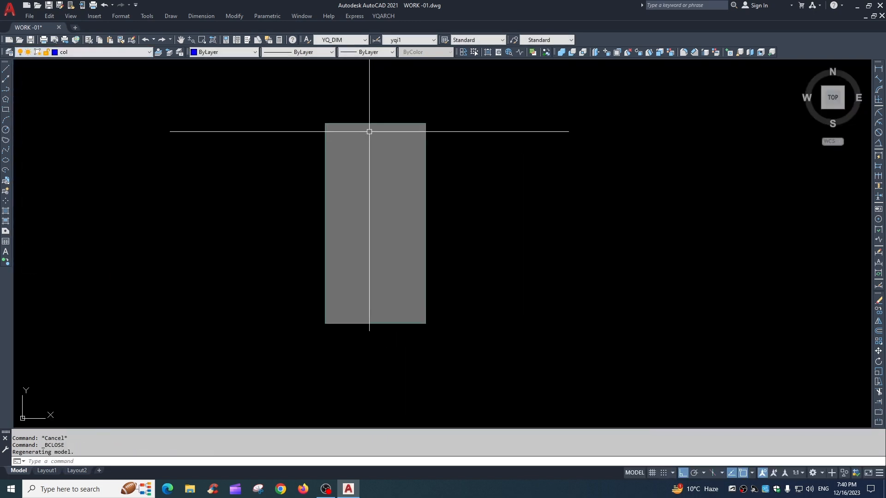
- Assign the c44 block to the col layer
click(366, 118)
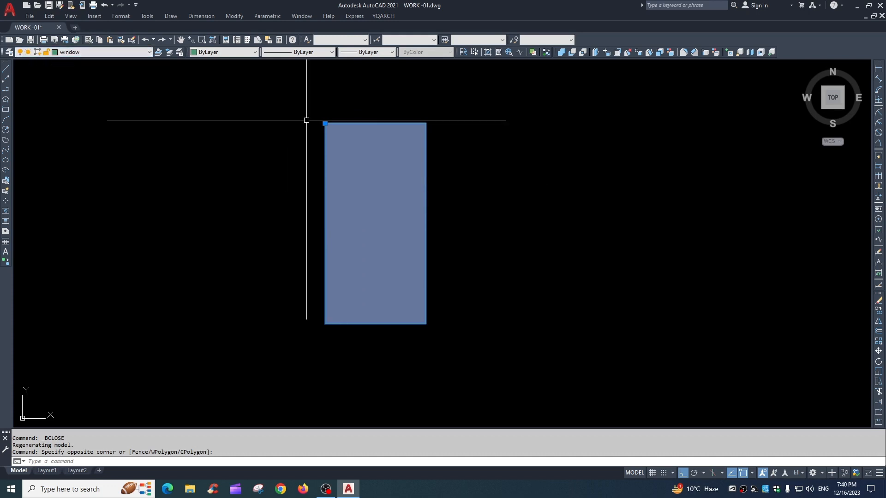
click(99, 52)
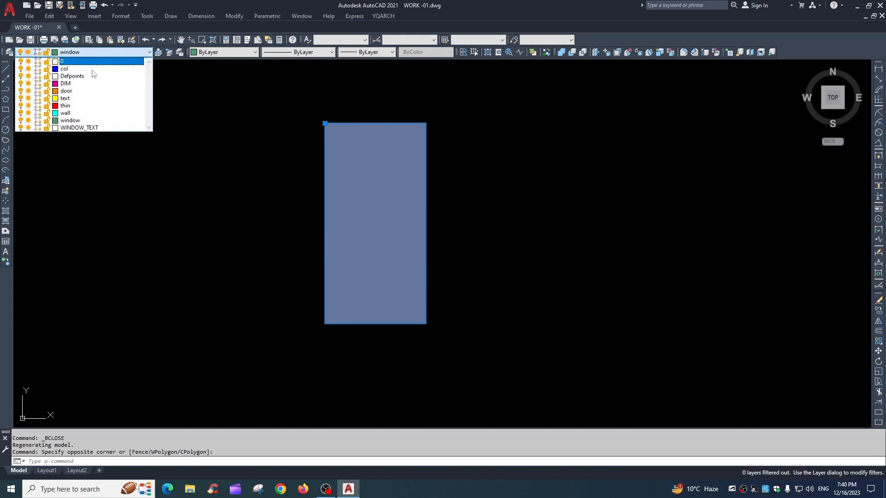
key(Escape)
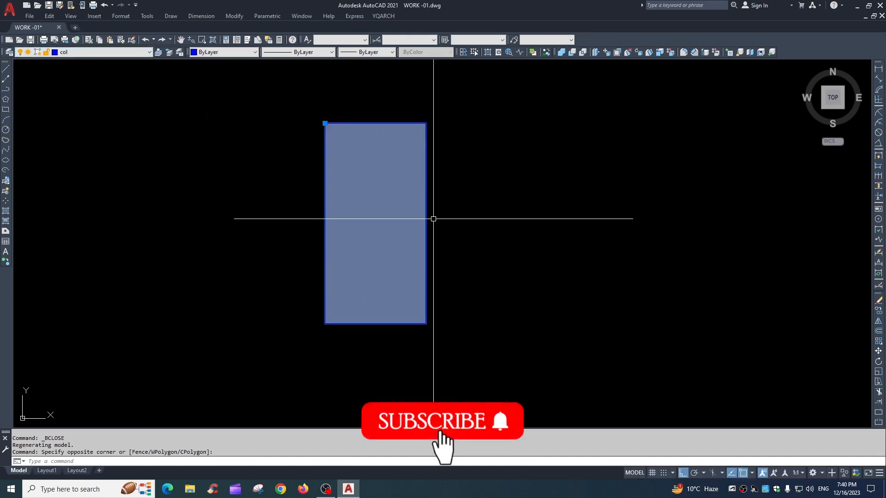
- Match the properties of the rectangular column block onto the square column block
scroll(432, 219, down, 10)
scroll(431, 128, up, 5)
key(space)
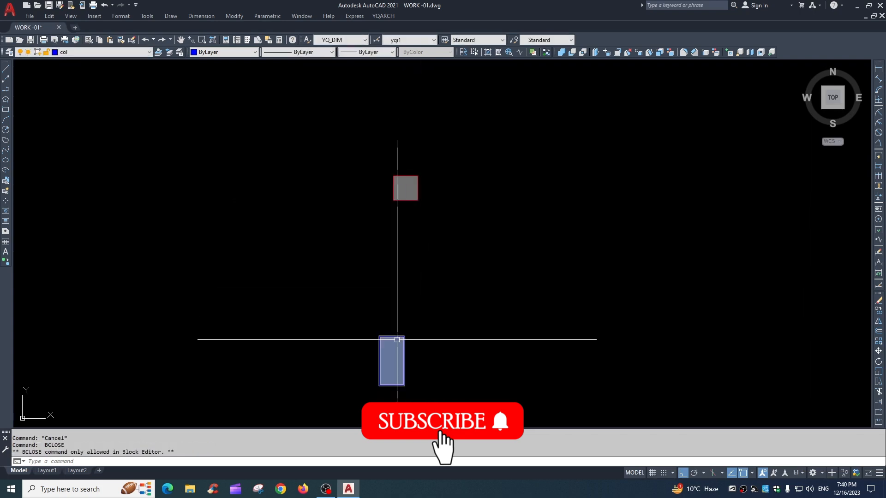
key(Escape)
text(de)
key(space)
key(Escape)
text(ma)
key(space)
click(401, 337)
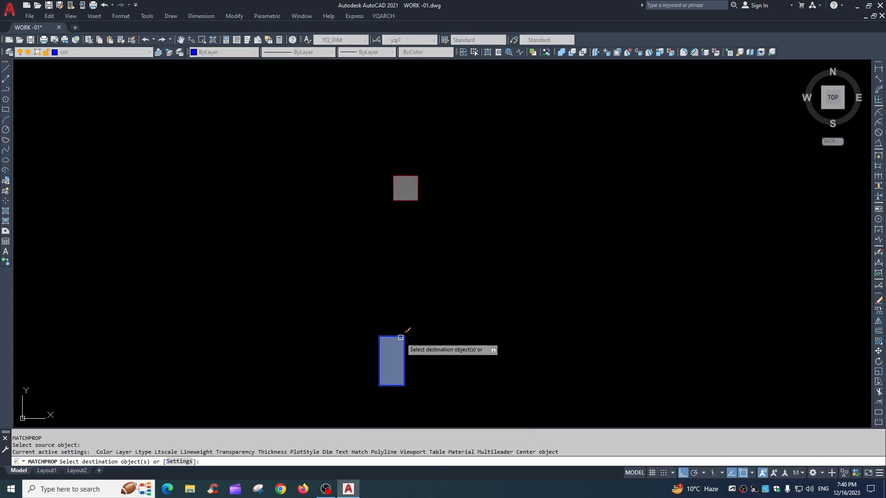
click(403, 226)
click(367, 125)
key(Escape)
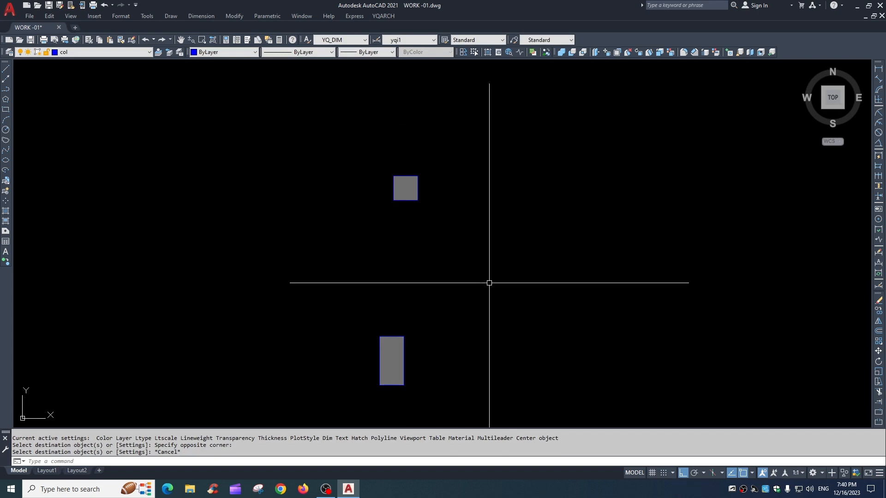
- Move the square column block by its upper-right corner onto the upper-right outer wall corner of the middle floor plan
scroll(489, 283, down, 3)
key(Escape)
scroll(483, 277, down, 5)
middle_drag(424, 263, 297, 207)
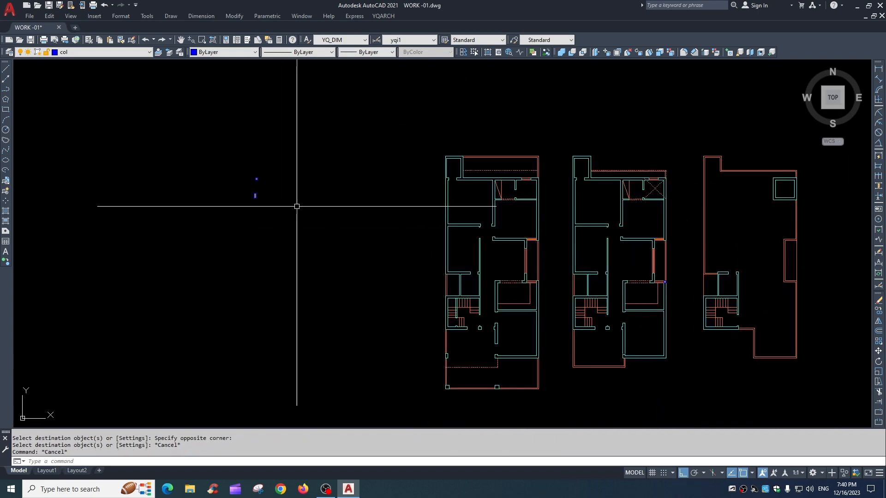
key(Escape)
middle_drag(369, 253, 314, 251)
key(Escape)
middle_drag(391, 257, 372, 271)
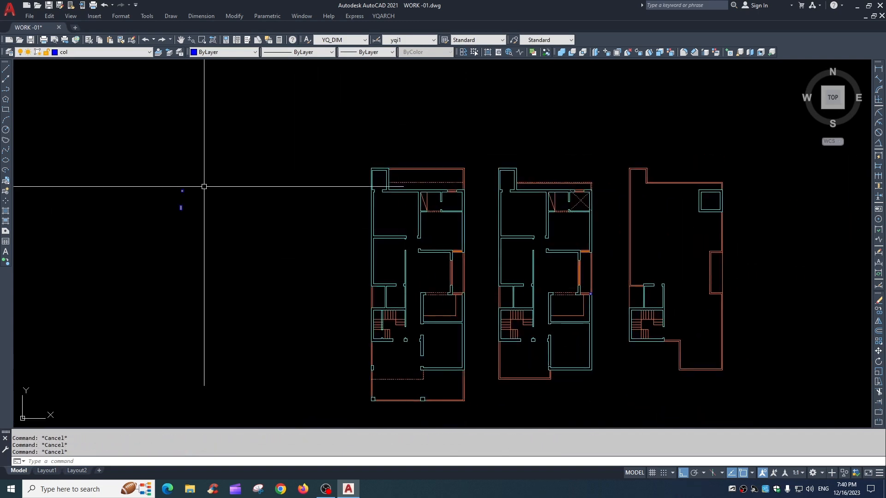
scroll(203, 185, up, 2)
click(199, 209)
key(Return)
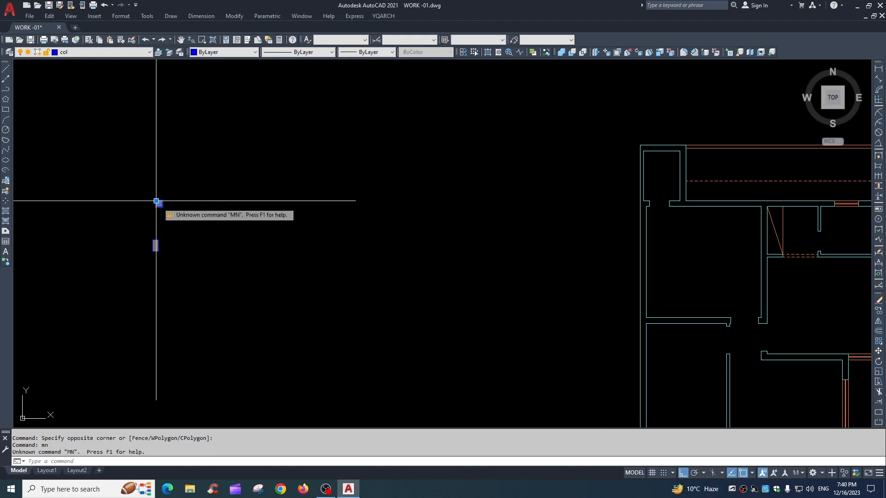
text(m)
key(Return)
click(159, 203)
scroll(173, 192, down, 6)
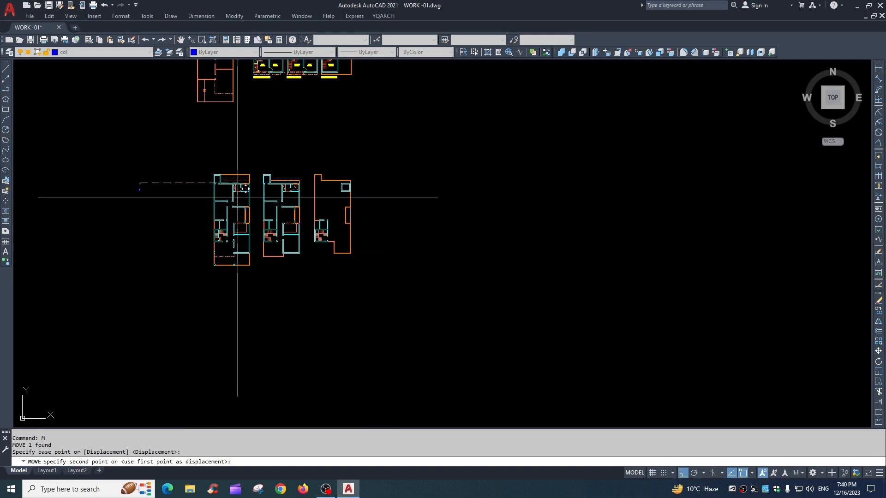
scroll(237, 194, up, 6)
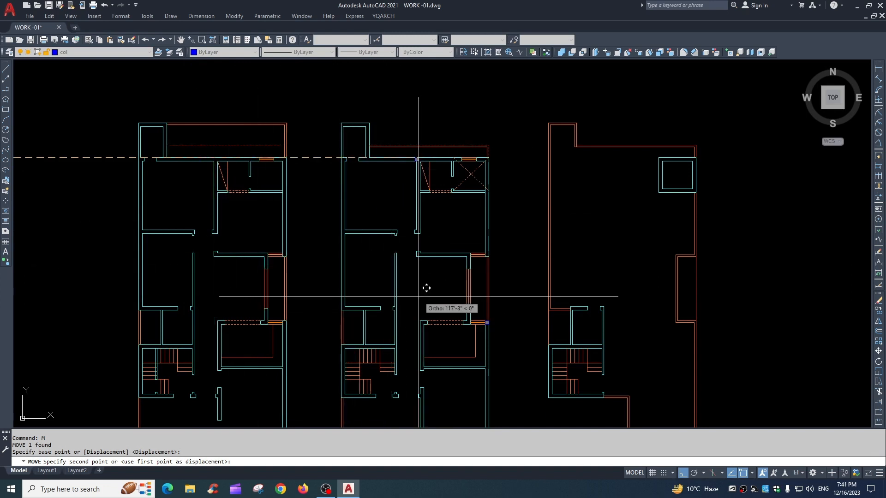
scroll(495, 157, up, 4)
scroll(491, 164, up, 2)
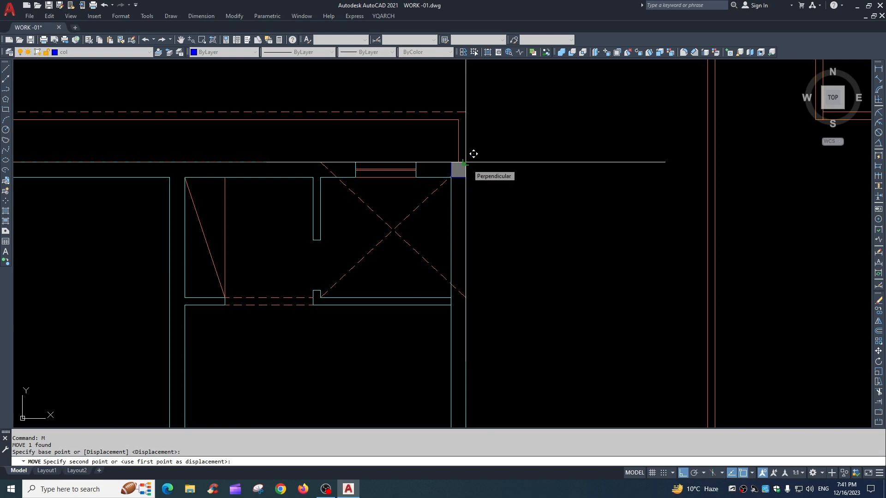
scroll(465, 162, down, 4)
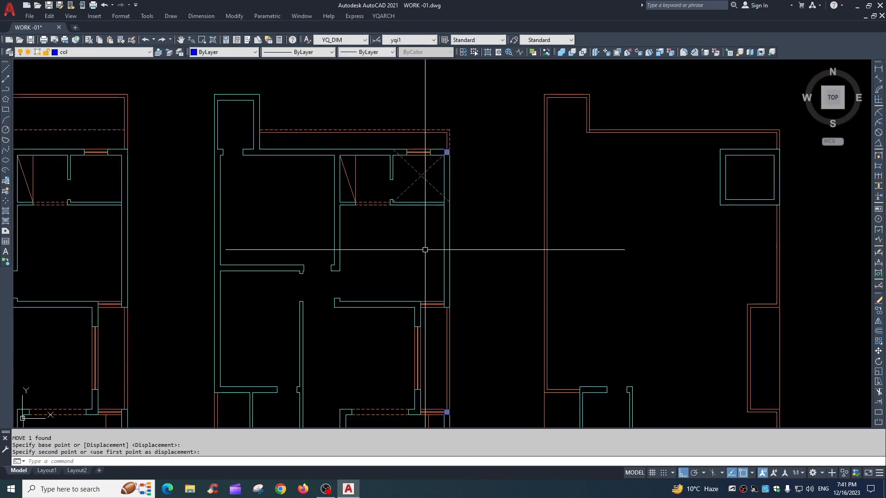
key(Escape)
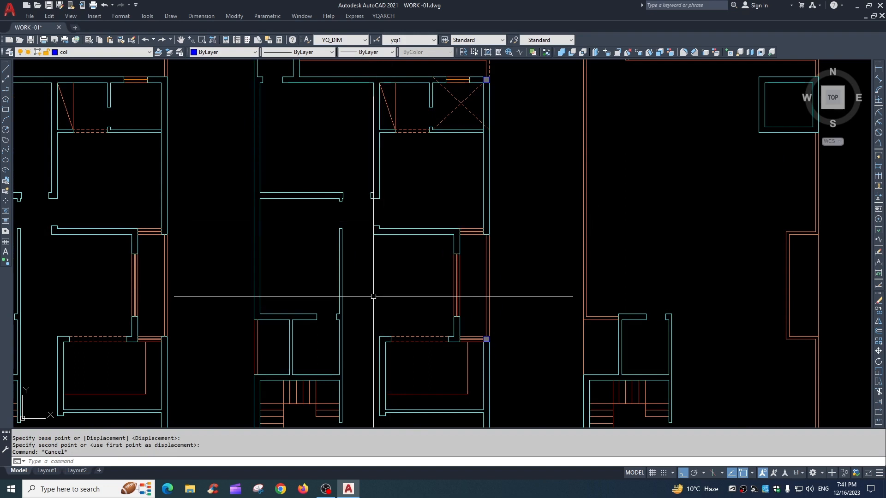
- Examine the column positions along the right-hand wall of the middle floor plan and the fit of the square column at its upper corner
scroll(362, 280, down, 2)
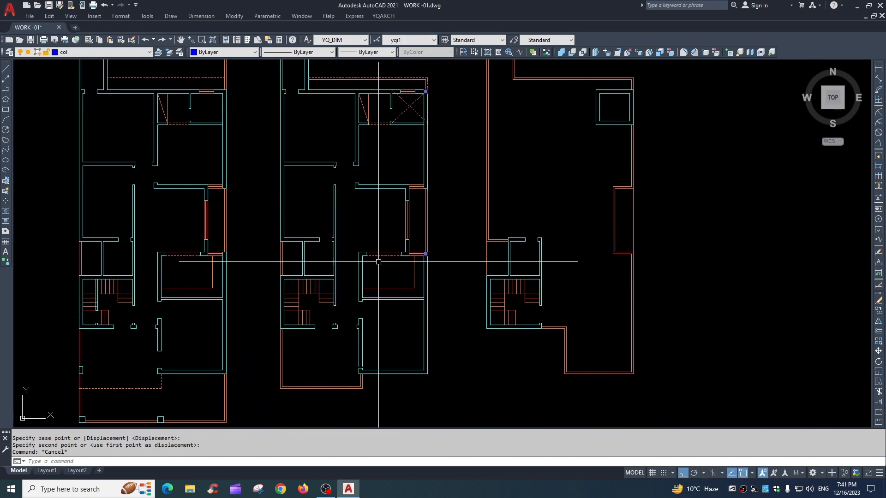
scroll(401, 320, up, 2)
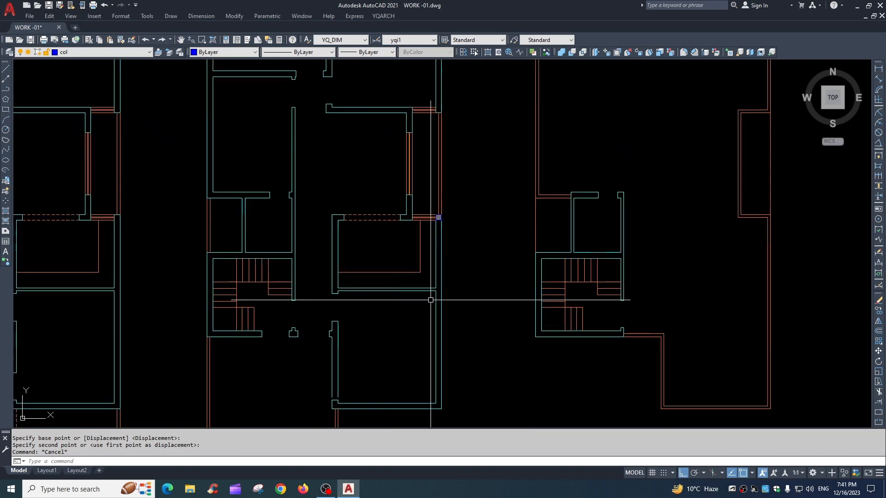
middle_drag(432, 139, 433, 331)
scroll(439, 145, up, 8)
scroll(442, 247, down, 4)
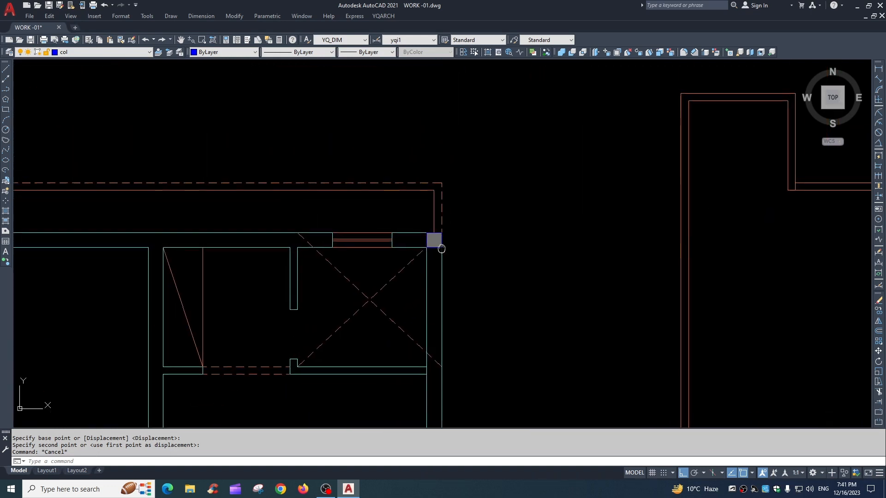
middle_drag(441, 247, 443, 151)
scroll(490, 166, down, 4)
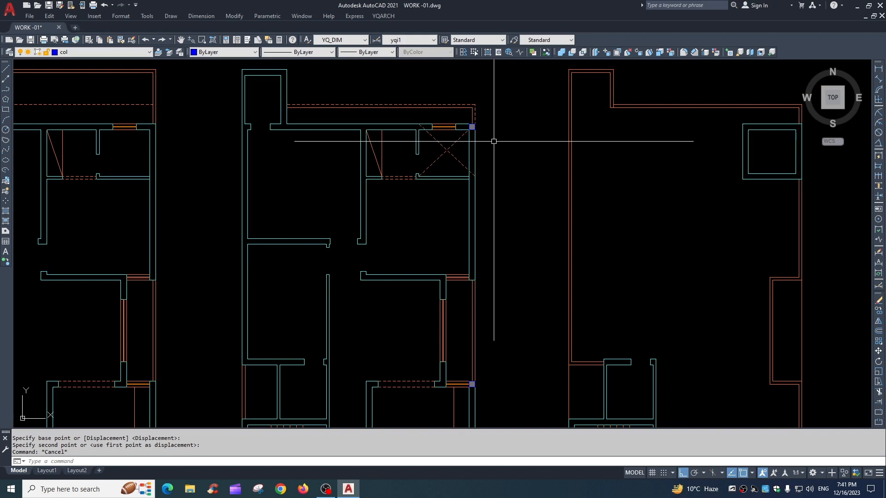
scroll(453, 125, up, 4)
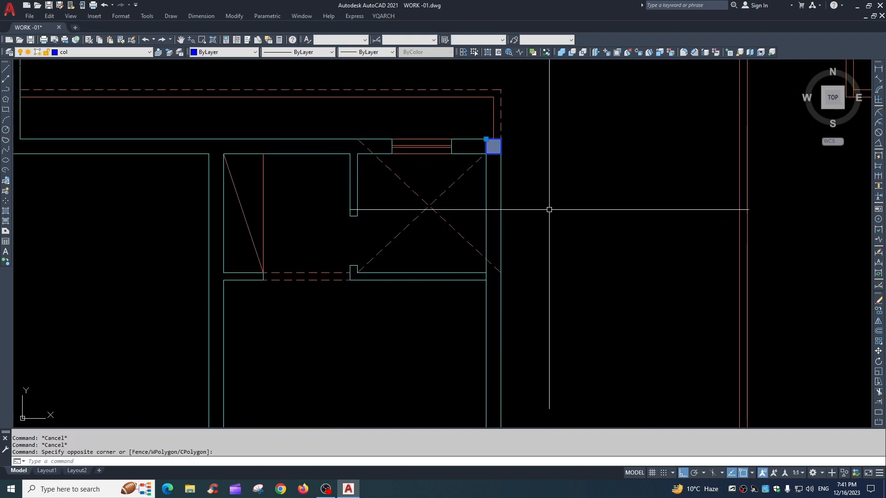
text(cpo)
key(Return)
key(Escape)
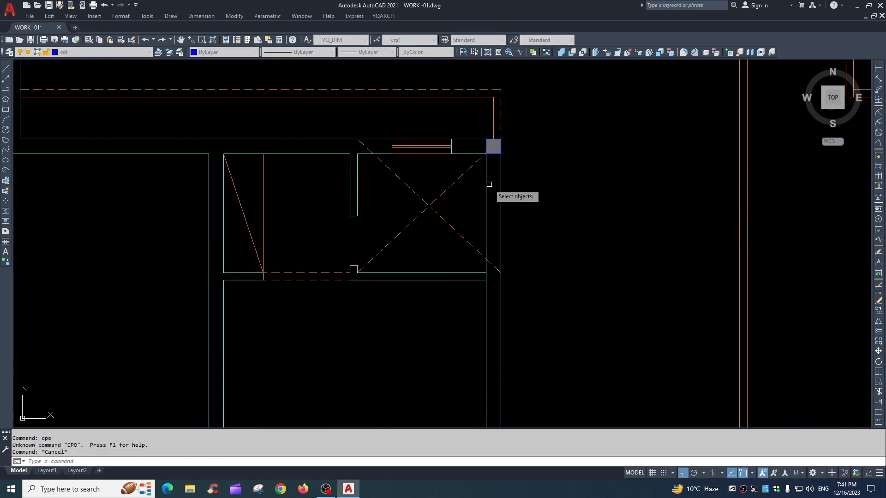
key(Escape)
click(494, 156)
text(c)
key(space)
text(o)
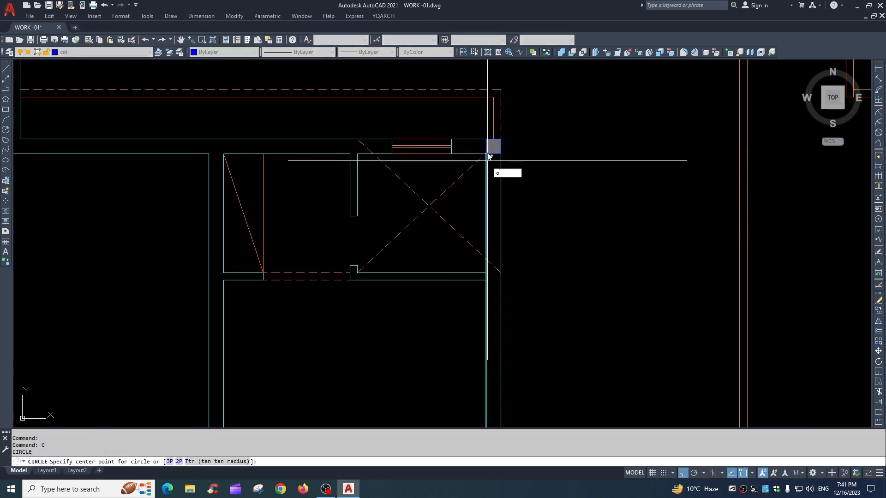
key(BackSpace)
click(490, 155)
key(Escape)
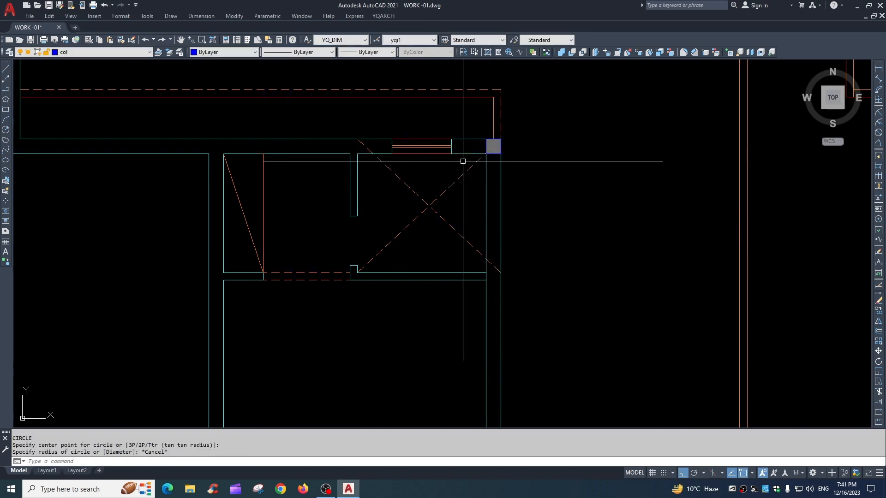
- Copy the square column from the upper-right corner to the inner-wall and left-wall junctions along the same upper wall
text(co)
key(space)
click(494, 146)
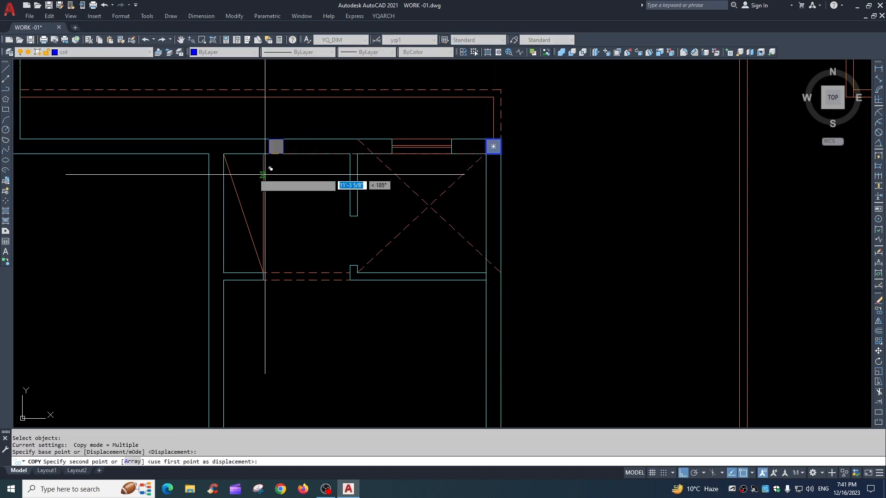
click(212, 152)
scroll(252, 178, down, 2)
middle_drag(277, 171, 425, 149)
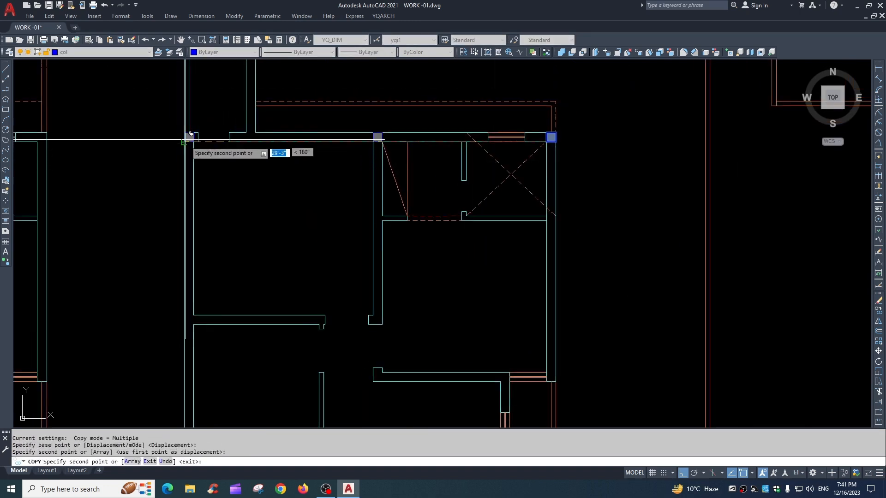
click(185, 140)
key(Escape)
- Select the three square columns along the upper wall of the middle floor plan
scroll(193, 135, up, 2)
click(193, 136)
click(497, 139)
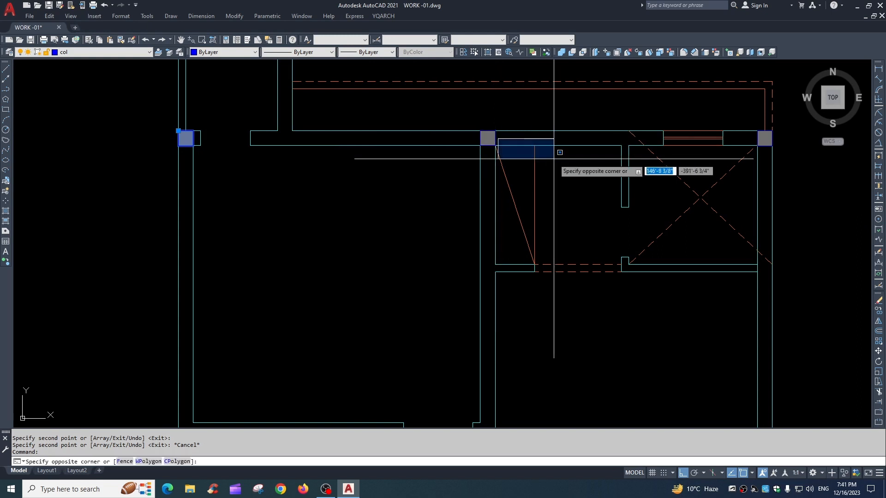
click(537, 141)
middle_drag(501, 147, 444, 147)
click(458, 139)
click(401, 138)
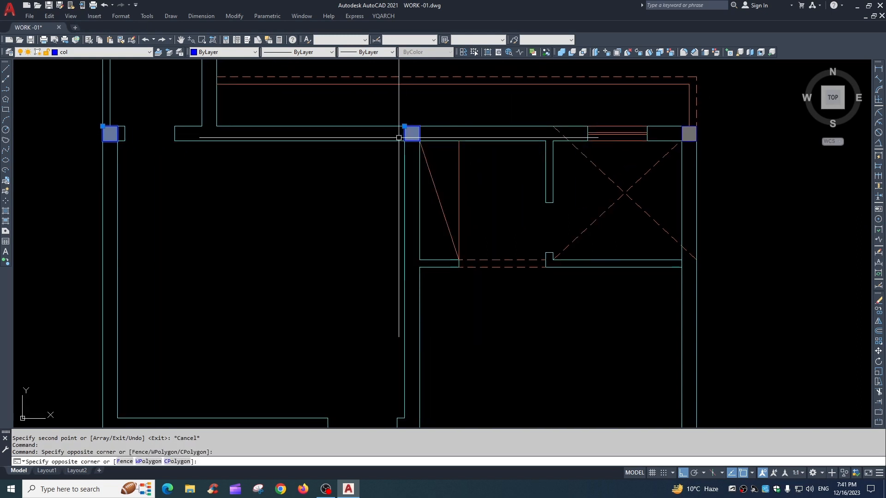
click(696, 133)
text(co)
key(space)
scroll(628, 199, down, 2)
middle_drag(618, 205, 639, 141)
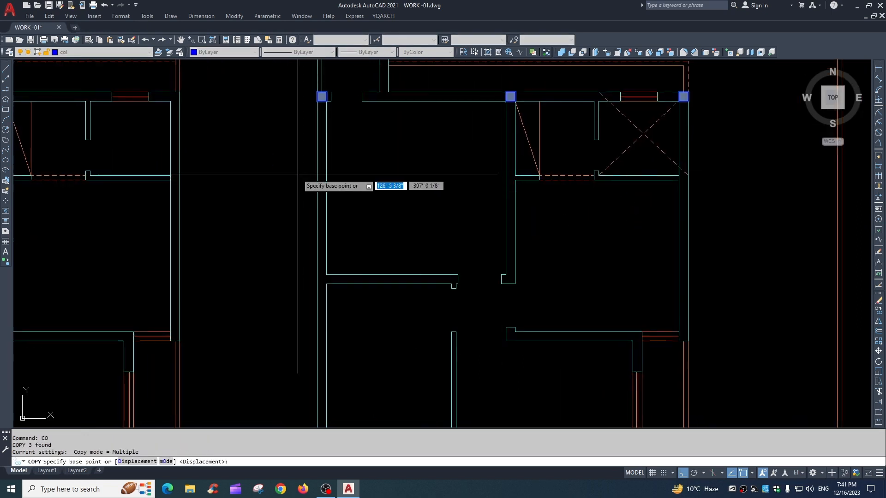
click(327, 102)
key(Escape)
- Copy the previously selected three columns straight down to the next cross wall, using the left column as base point
key(space)
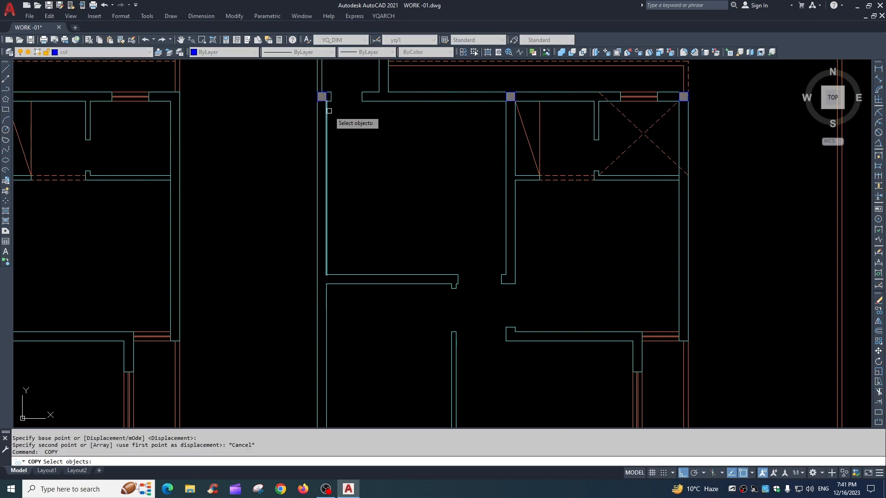
text(p)
key(space)
key(space)
click(321, 96)
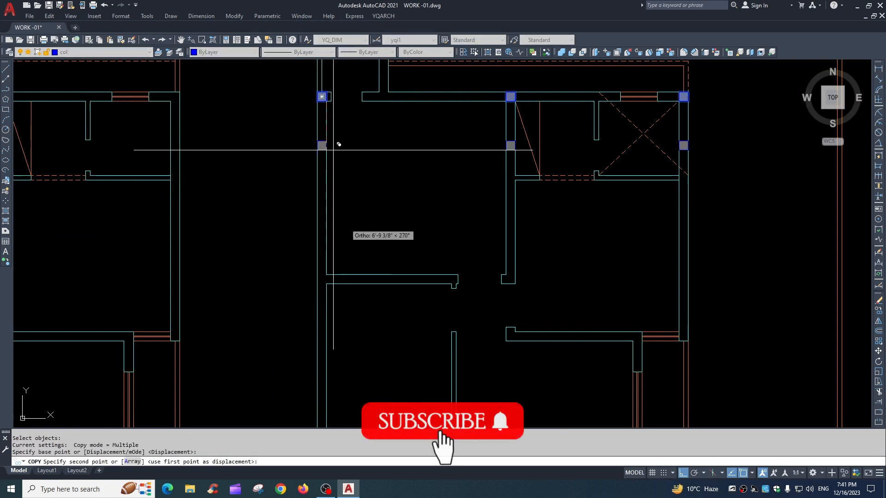
click(326, 283)
middle_drag(414, 346, 347, 285)
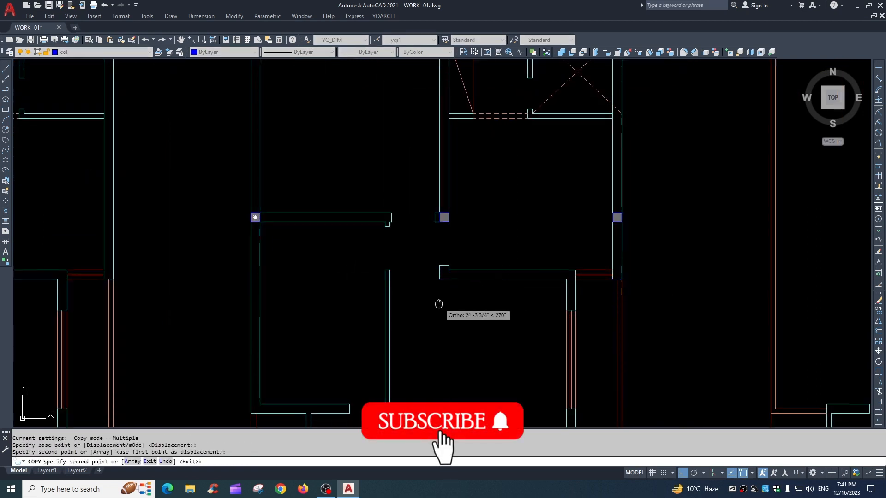
middle_drag(439, 303, 425, 224)
scroll(379, 322, up, 2)
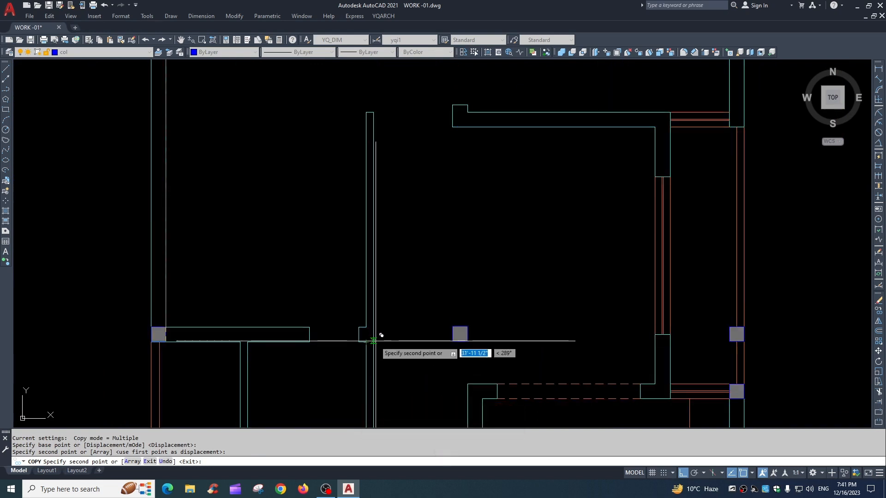
key(Escape)
- Try to copy the three upper columns down the plan, using the second-row left column as base point, and undo the copy
key(space)
text(p)
key(space)
key(space)
scroll(212, 298, down, 4)
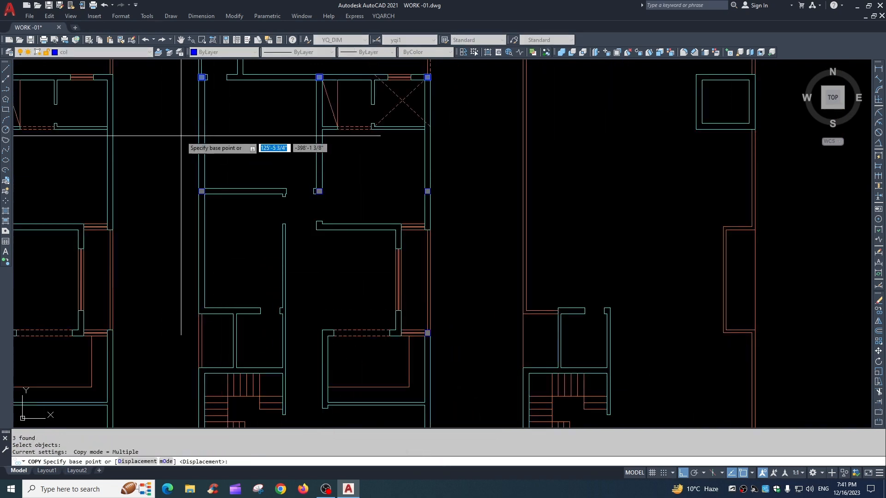
click(202, 191)
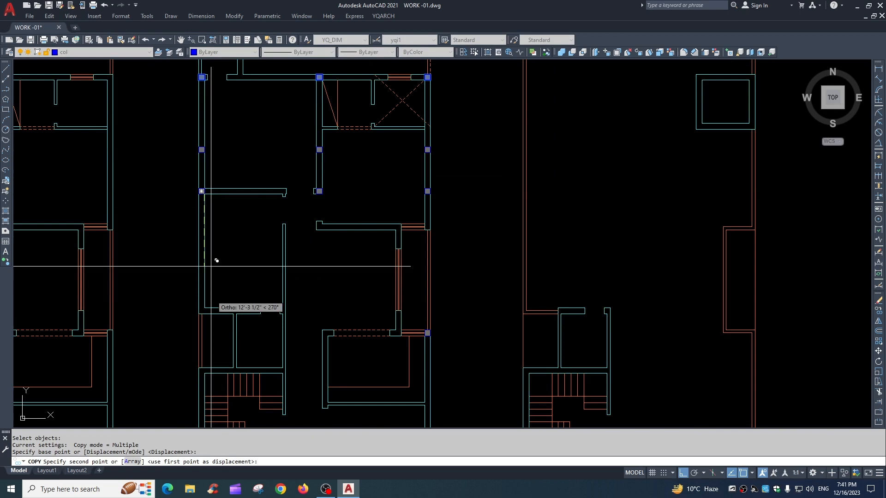
click(204, 314)
middle_drag(257, 347, 258, 312)
scroll(244, 261, up, 4)
text(u)
key(space)
scroll(259, 298, down, 2)
scroll(258, 312, down, 4)
key(Escape)
- Copy the three upper columns down to the small rooms' upper wall and to the staircase's upper and lower walls
key(space)
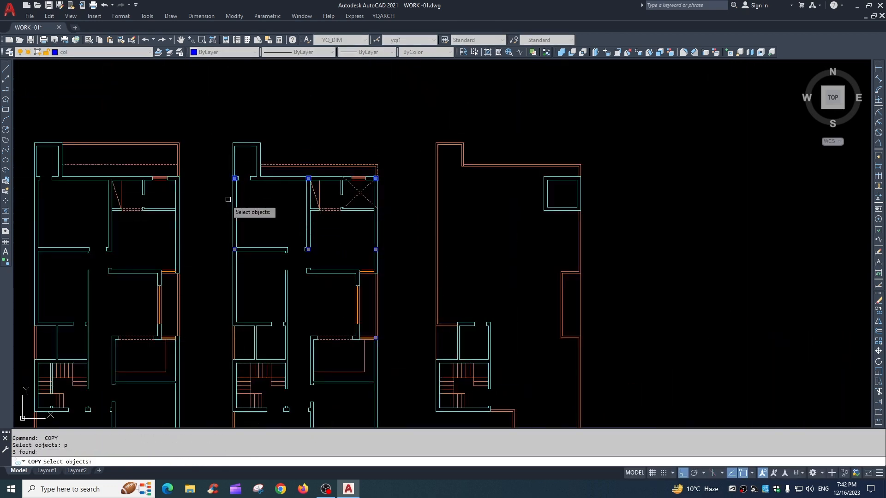
key(space)
scroll(227, 200, up, 6)
click(235, 178)
scroll(235, 178, down, 4)
scroll(230, 202, down, 2)
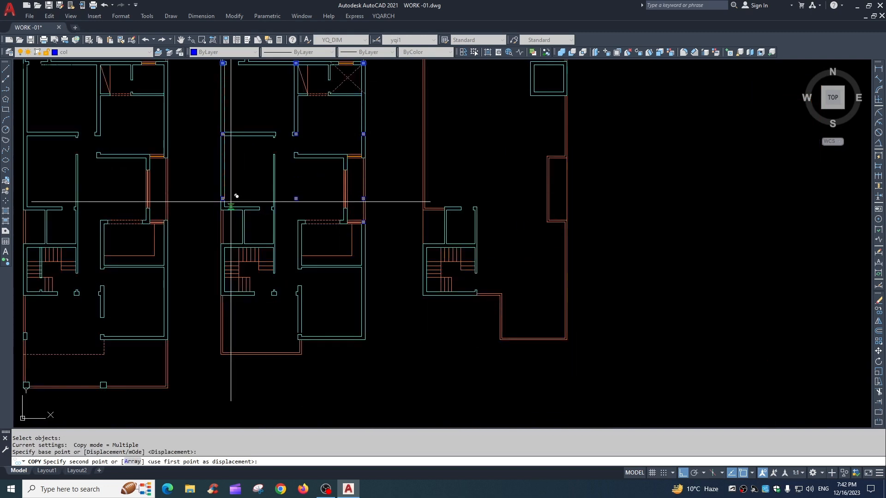
scroll(227, 217, up, 6)
click(215, 189)
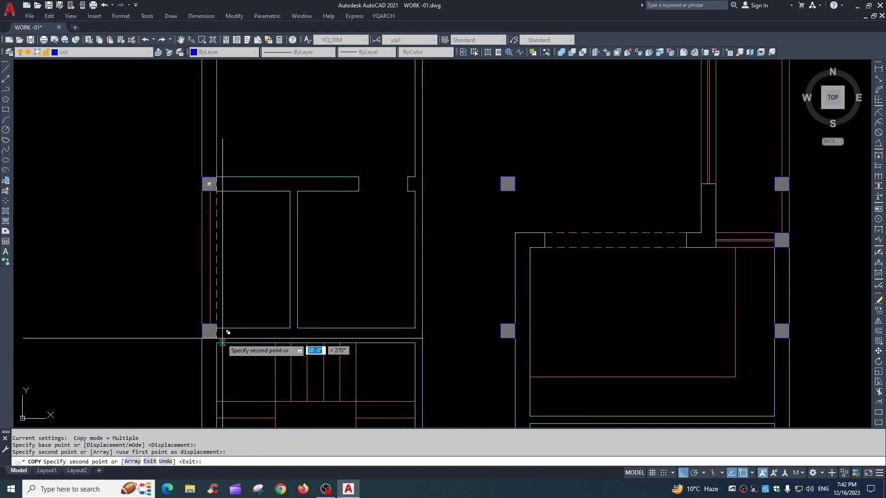
click(222, 338)
scroll(235, 212, down, 2)
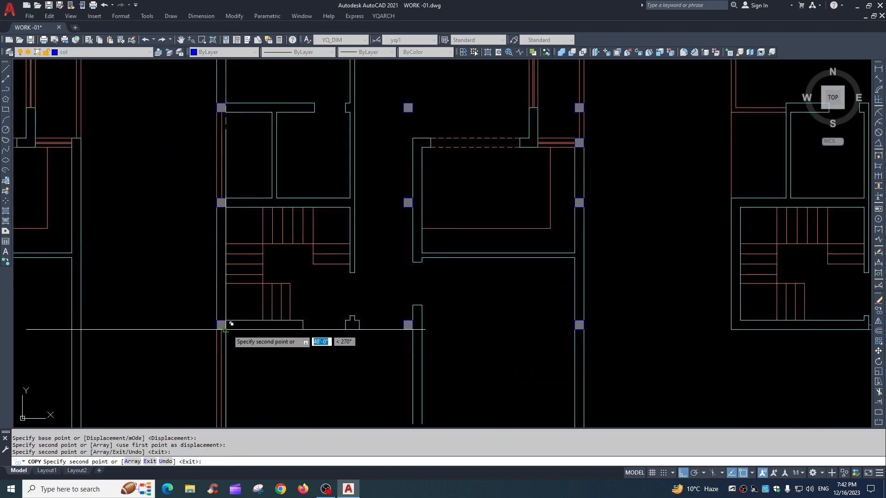
key(Escape)
- Erase the middle and right columns in the row level with the small rooms' upper wall
scroll(358, 279, down, 2)
scroll(359, 178, up, 4)
scroll(335, 176, down, 2)
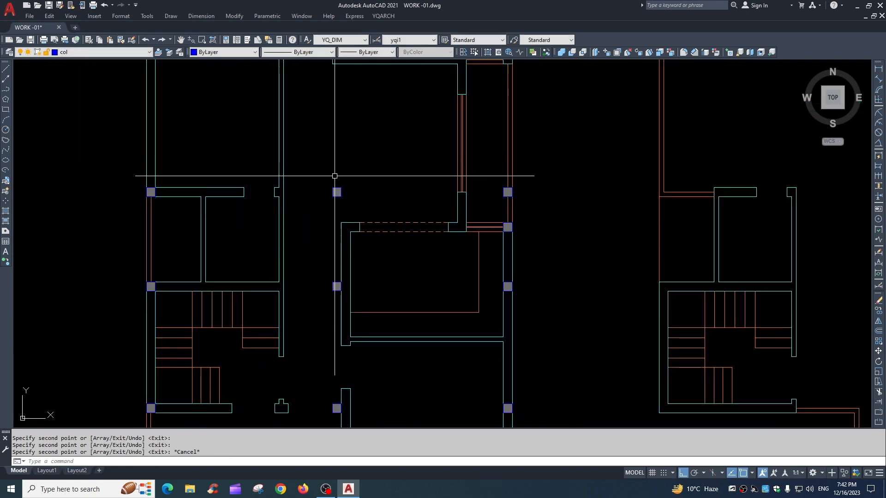
middle_drag(338, 256, 322, 229)
middle_drag(392, 239, 362, 325)
middle_drag(374, 257, 377, 280)
click(272, 299)
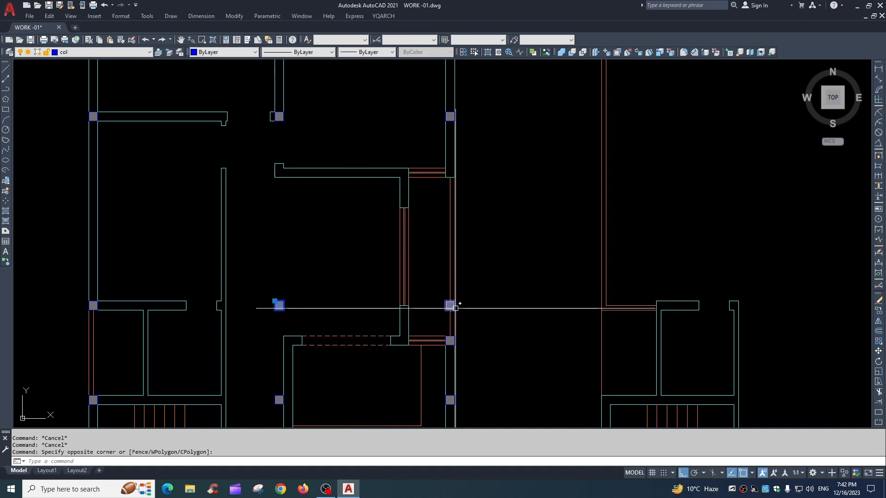
click(458, 313)
text(e)
key(space)
key(Escape)
- Move the middle column level with the staircase's upper wall by its upper-left corner onto the wall corner beside the dashed opening
click(278, 397)
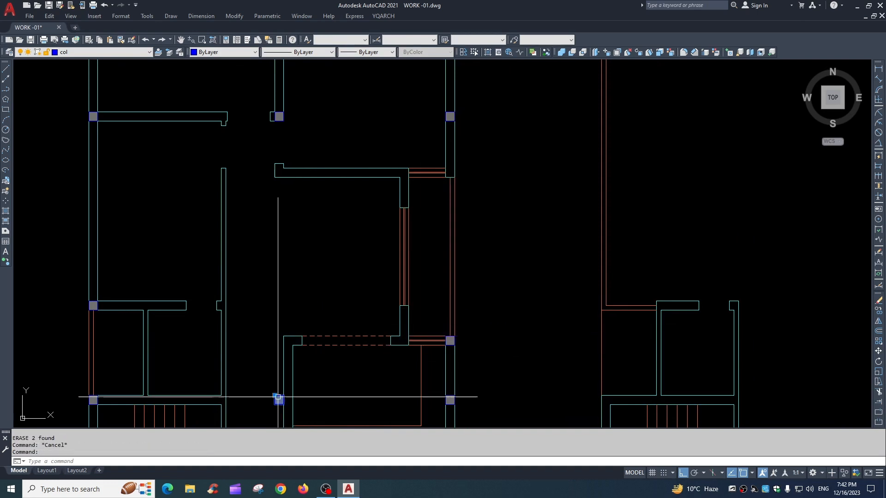
text(,)
key(space)
text(m)
key(space)
click(274, 395)
click(283, 336)
key(Escape)
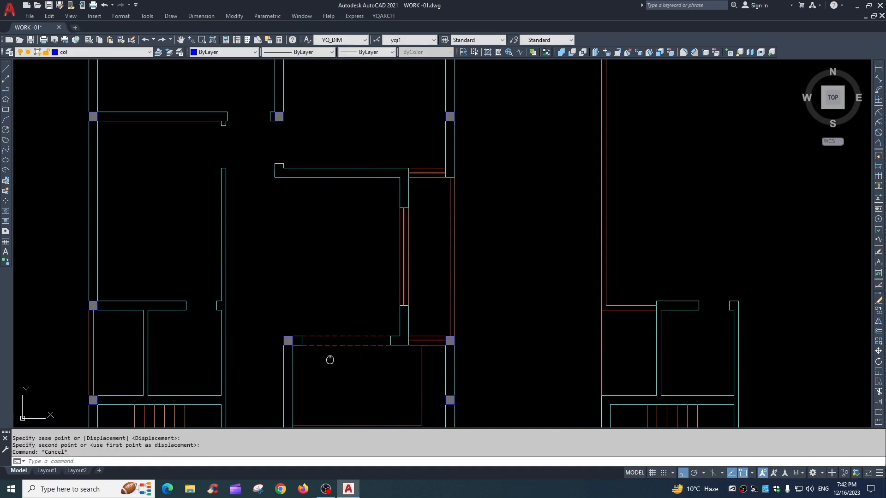
- Erase the surplus column on the right outer wall just below the column level with the dashed opening
middle_drag(330, 360, 315, 271)
key(Escape)
middle_drag(406, 326, 395, 267)
key(Escape)
scroll(450, 270, up, 2)
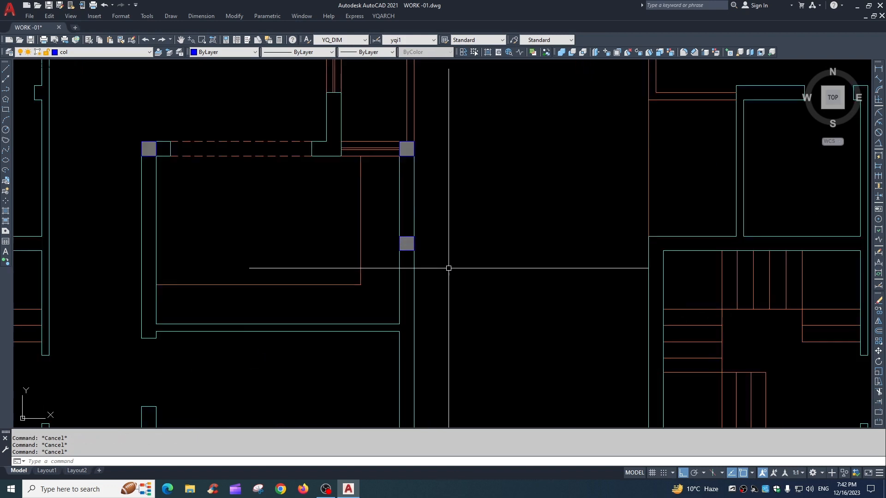
click(409, 248)
scroll(424, 311, down, 2)
middle_drag(423, 311, 408, 207)
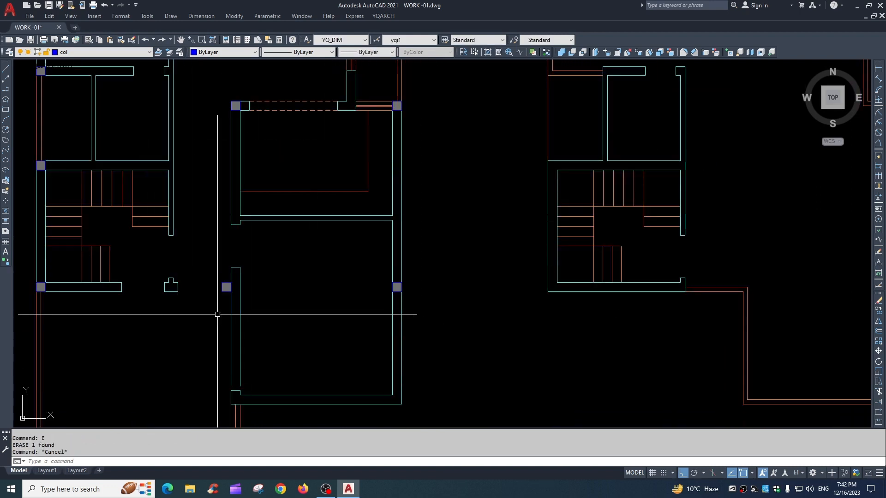
- Move the middle column level with the staircase's lower wall sideways onto the lower room's left wall
scroll(220, 307, up, 2)
text(m)
key(space)
click(235, 270)
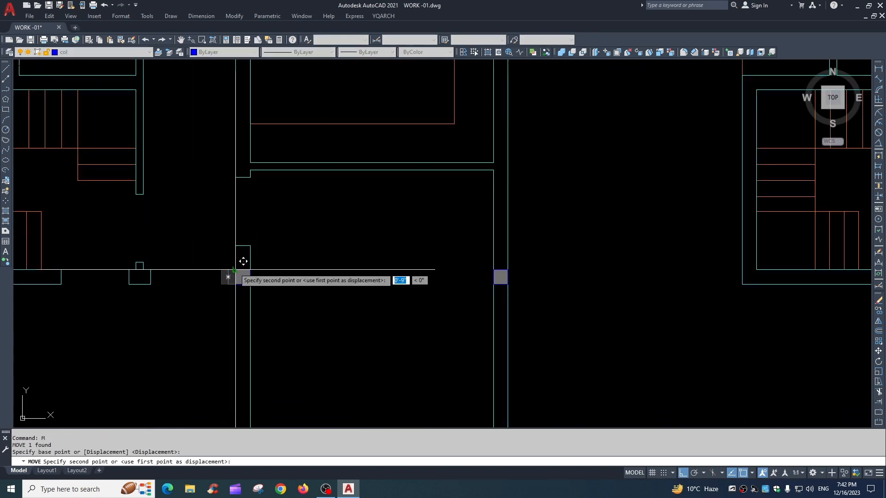
key(Escape)
scroll(298, 294, down, 3)
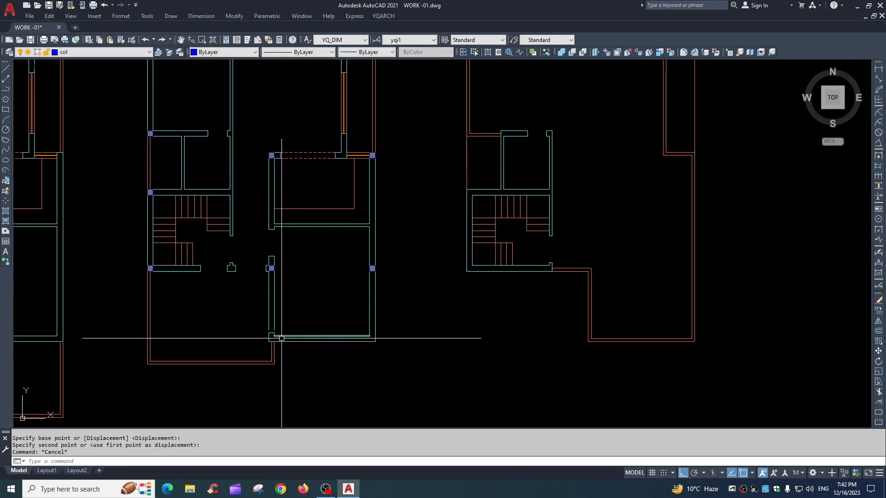
scroll(276, 270, up, 4)
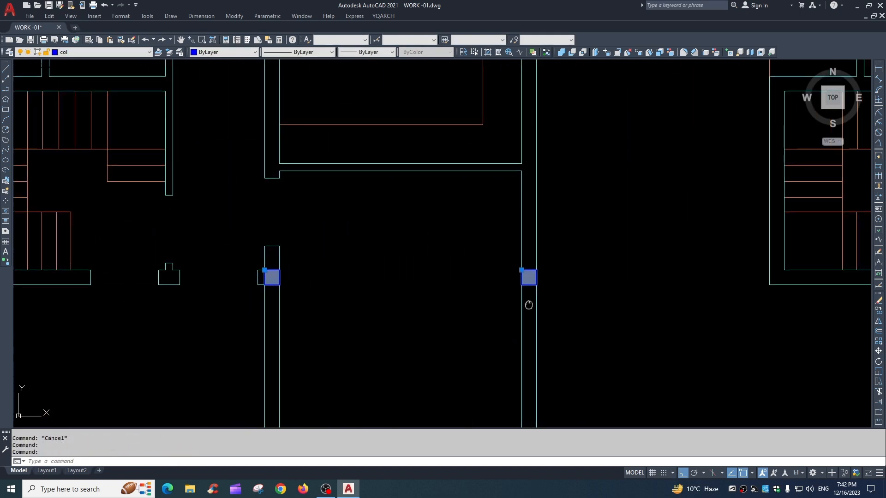
middle_drag(529, 305, 476, 241)
text(o)
key(space)
click(477, 212)
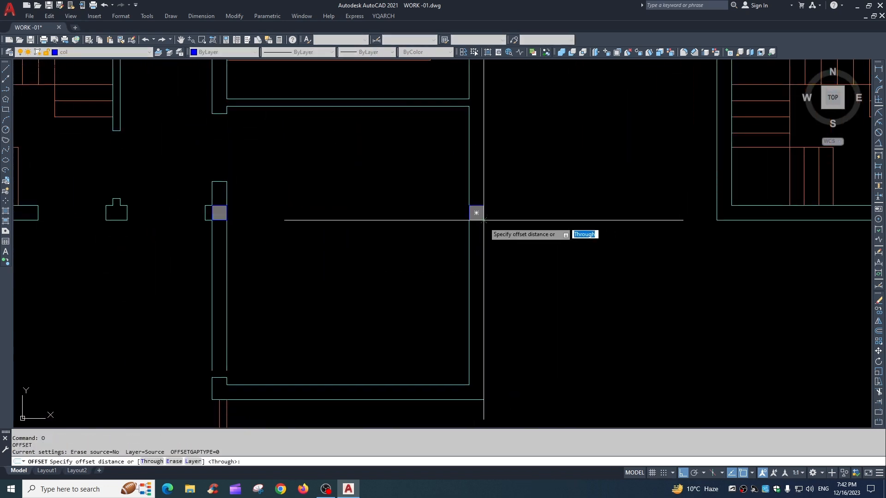
click(488, 397)
key(Escape)
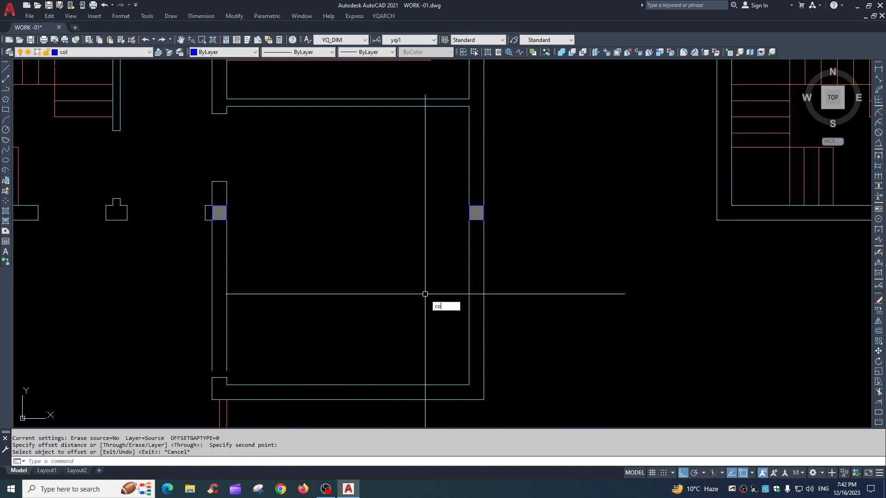
key(space)
key(Escape)
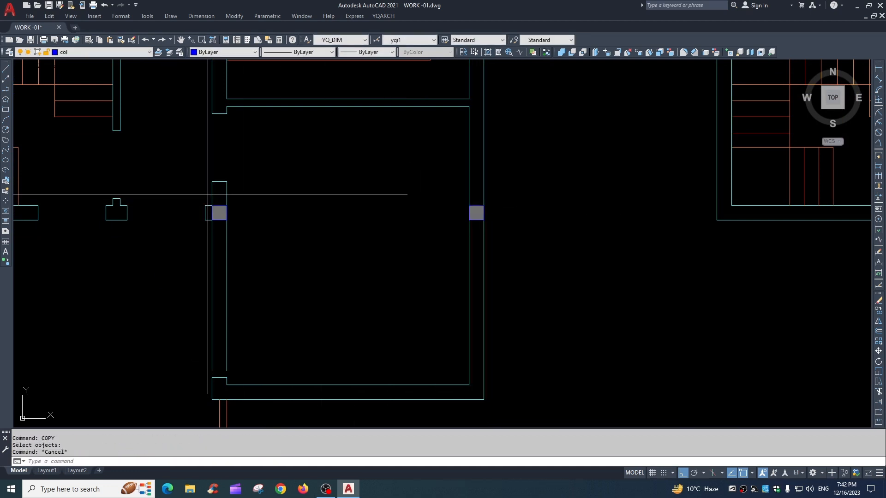
- Copy the two columns on the lower room's side walls straight down onto its bottom corners
click(208, 195)
click(531, 253)
key(space)
click(476, 213)
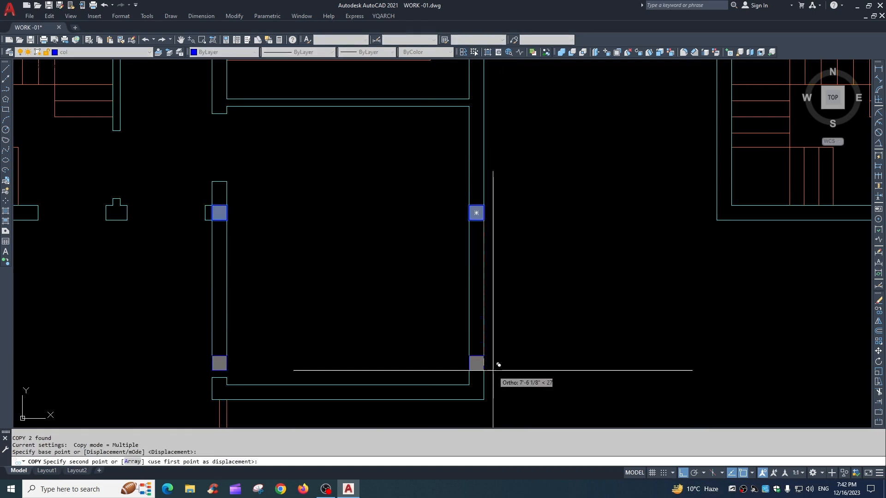
click(484, 399)
key(Escape)
- Extend the two lines of the lower room's left wall down to close the gap above the bottom corner column
scroll(403, 372, down, 4)
key(Escape)
middle_drag(403, 372, 382, 326)
click(342, 290)
key(Escape)
scroll(335, 310, up, 2)
text(ex)
key(space)
key(space)
click(343, 301)
click(298, 301)
key(Escape)
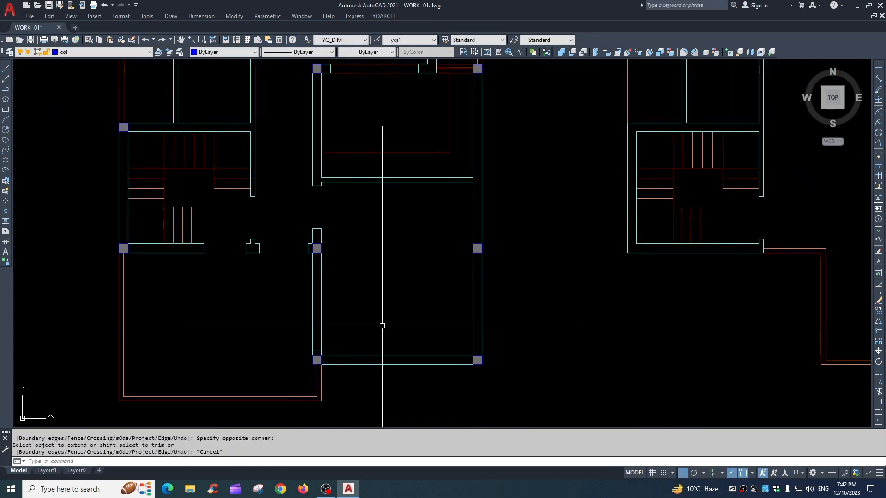
scroll(427, 321, down, 4)
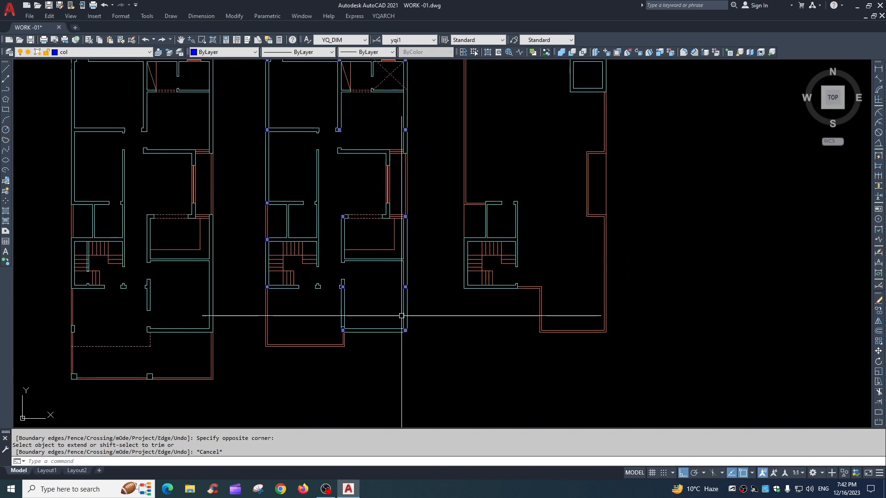
scroll(361, 319, up, 2)
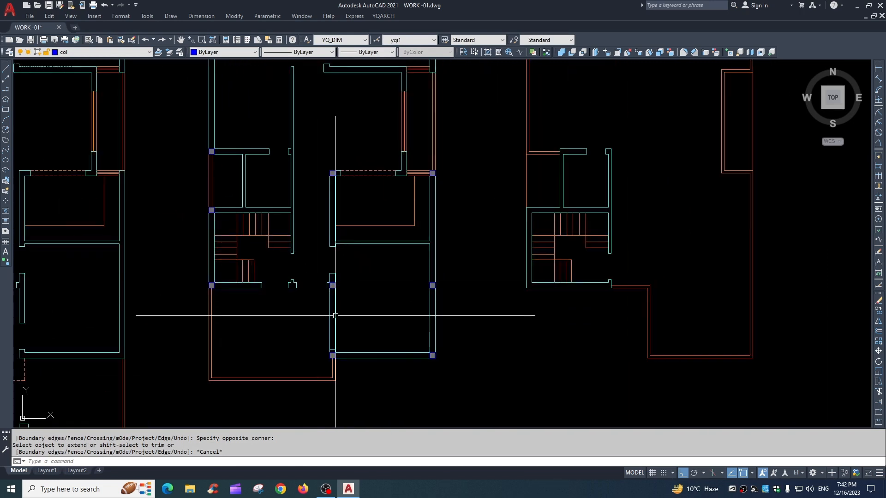
middle_drag(389, 233, 398, 305)
middle_drag(389, 220, 374, 268)
scroll(367, 268, down, 2)
scroll(298, 345, up, 4)
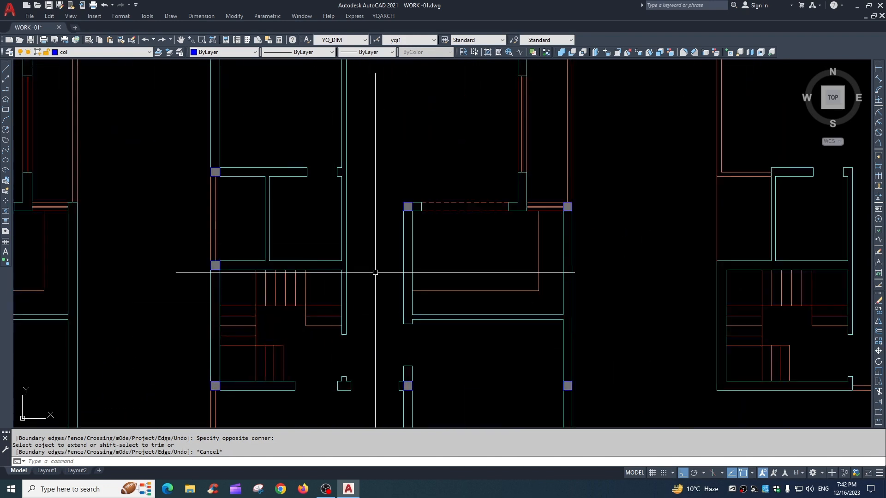
- Copy the two columns on the middle plan's left staircase wall to the matching staircase wall corners of the right plan
middle_drag(395, 354, 397, 269)
key(Escape)
key(Escape)
key(Escape)
scroll(368, 309, down, 2)
middle_drag(381, 190, 369, 221)
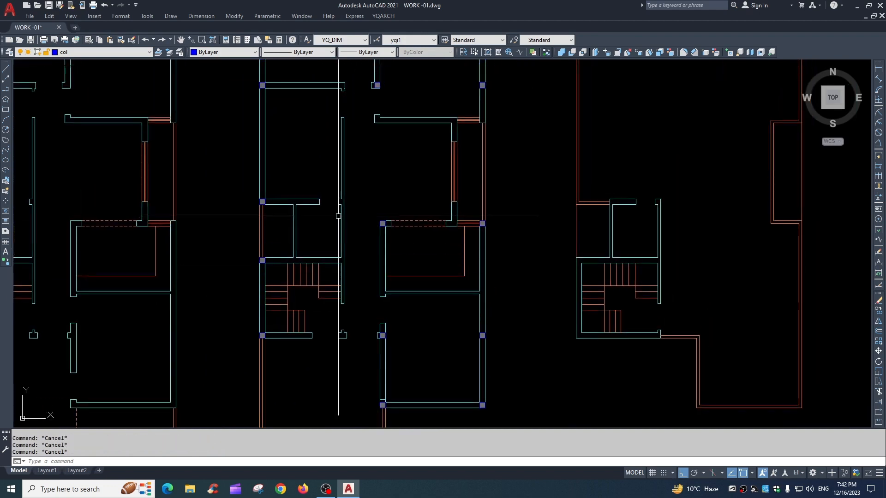
scroll(314, 208, up, 2)
scroll(417, 270, down, 2)
scroll(370, 236, down, 4)
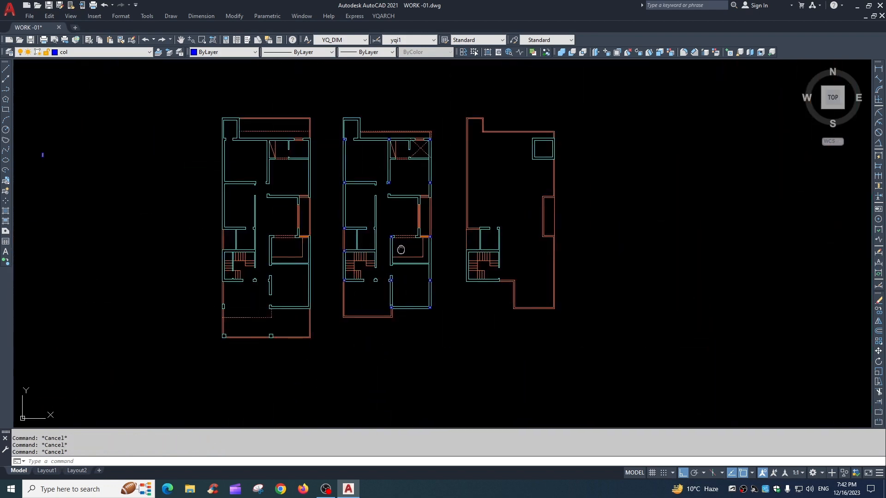
scroll(384, 286, up, 4)
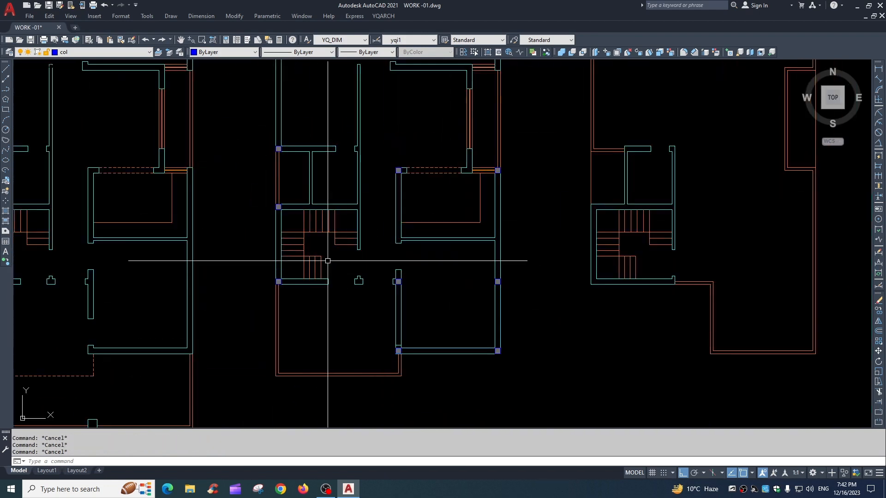
scroll(283, 209, up, 2)
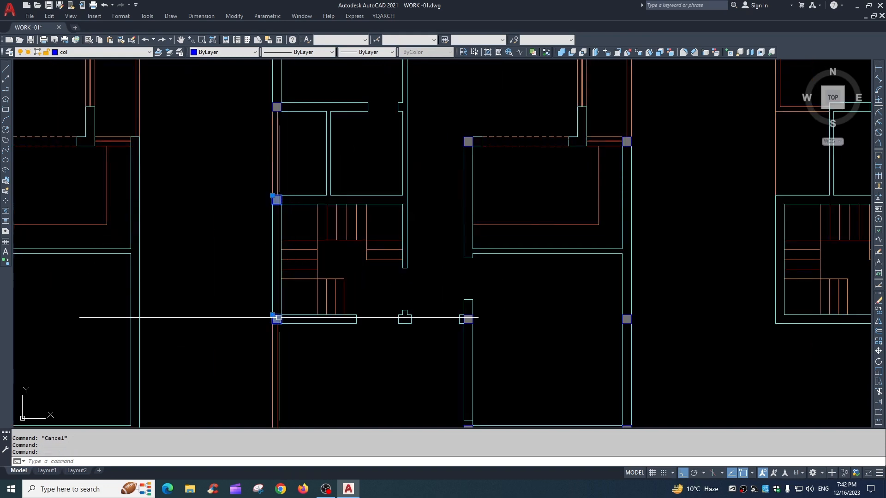
scroll(266, 198, down, 2)
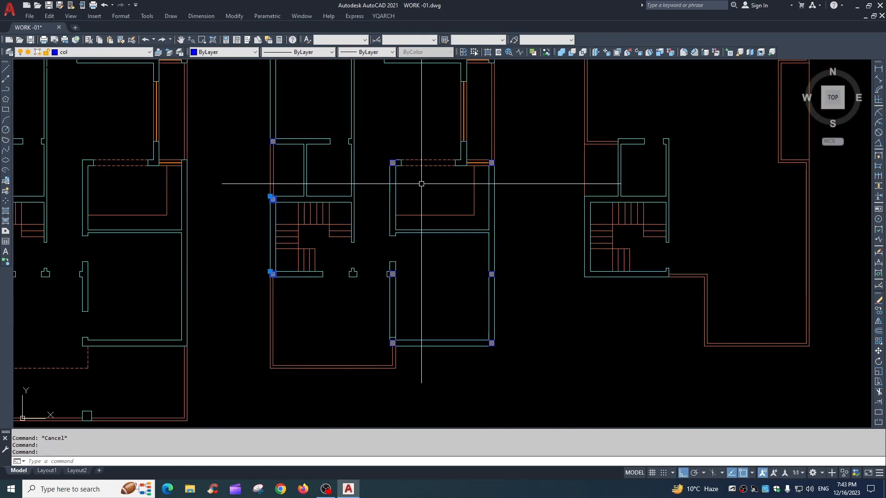
text(co)
key(Return)
scroll(270, 290, up, 4)
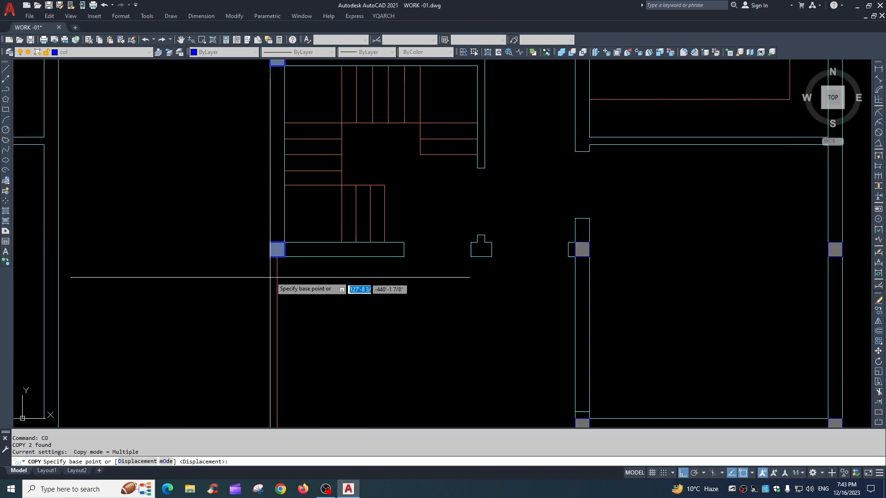
click(283, 242)
scroll(401, 251, down, 2)
middle_drag(387, 255, 210, 256)
scroll(210, 255, down, 2)
scroll(504, 236, up, 2)
click(477, 258)
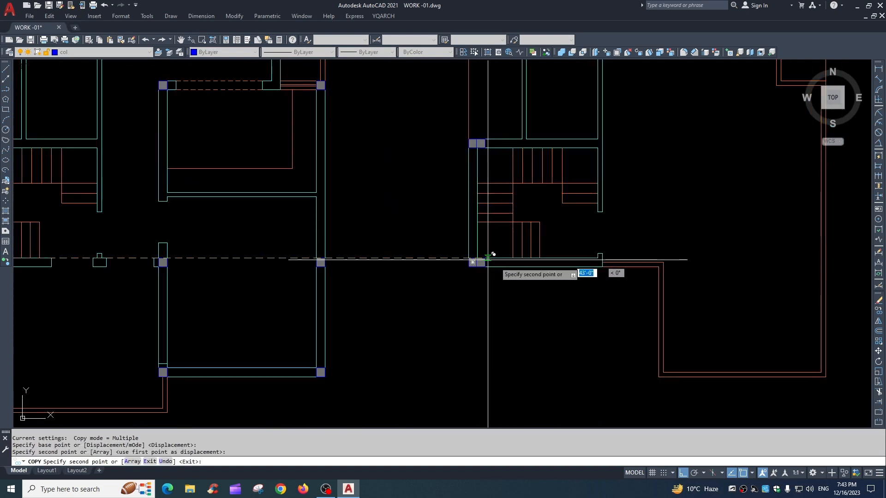
key(Escape)
- Examine the column positions across the plans, up to the junction column on the middle plan's upper wall
scroll(476, 291, down, 2)
middle_drag(422, 304, 445, 327)
middle_drag(257, 323, 407, 300)
key(Escape)
scroll(462, 274, down, 2)
scroll(463, 279, up, 4)
scroll(433, 289, up, 2)
scroll(433, 289, up, 1)
middle_drag(467, 301, 424, 287)
scroll(396, 231, down, 3)
scroll(423, 251, down, 1)
mouse_move(421, 158)
middle_down()
mouse_move(417, 194)
mouse_move(406, 174)
middle_up()
scroll(410, 166, up, 2)
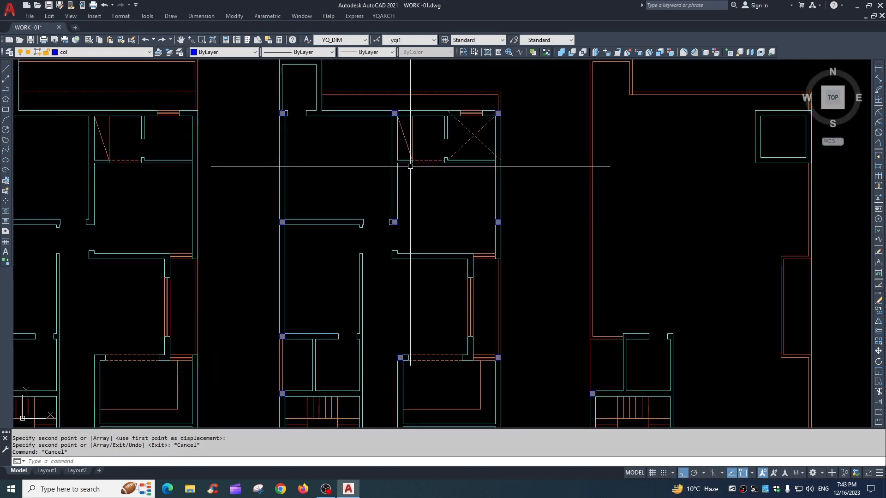
scroll(389, 111, up, 8)
middle_drag(418, 144, 397, 239)
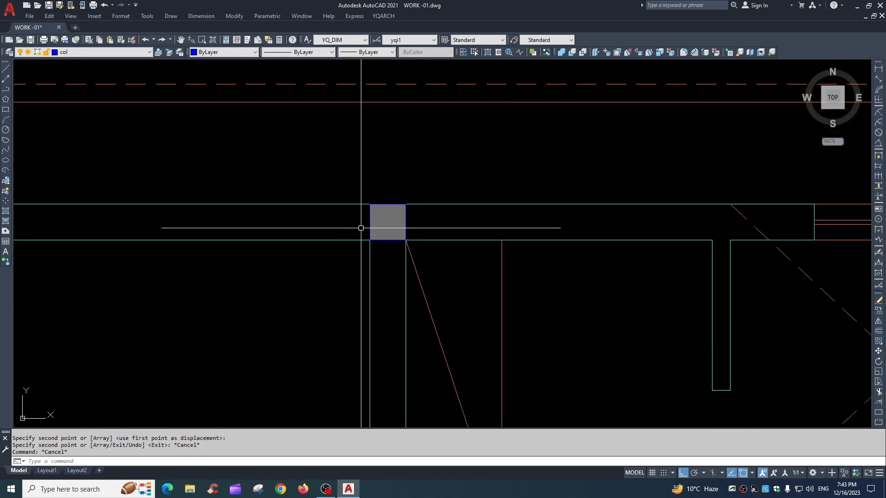
scroll(367, 152, down, 6)
scroll(376, 171, up, 6)
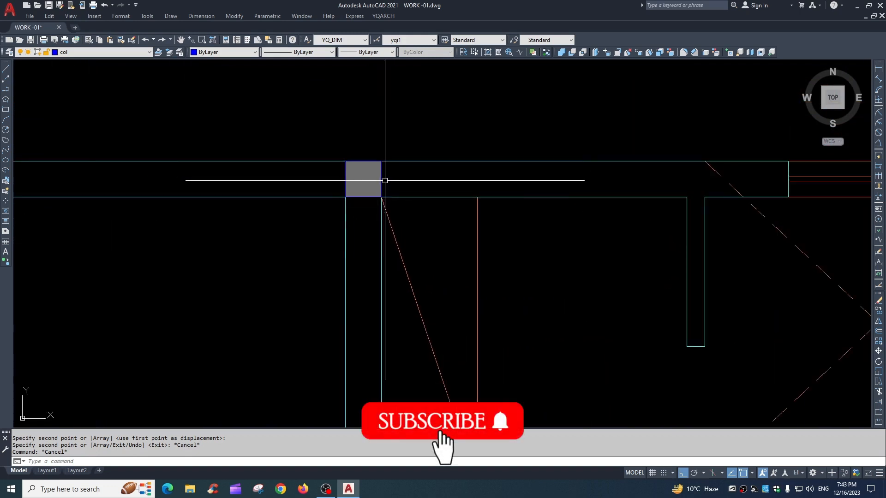
- Isolate the col layer using the junction column on the middle plan's upper wall
click(414, 181)
click(351, 182)
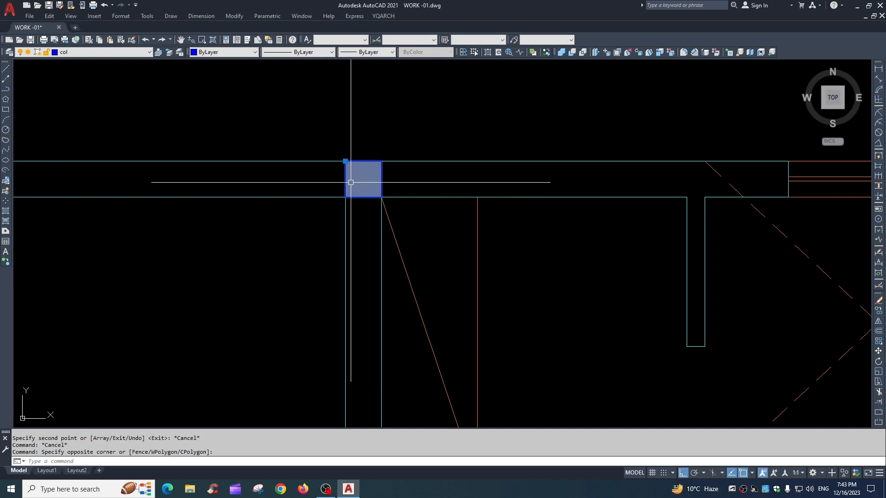
scroll(364, 185, down, 4)
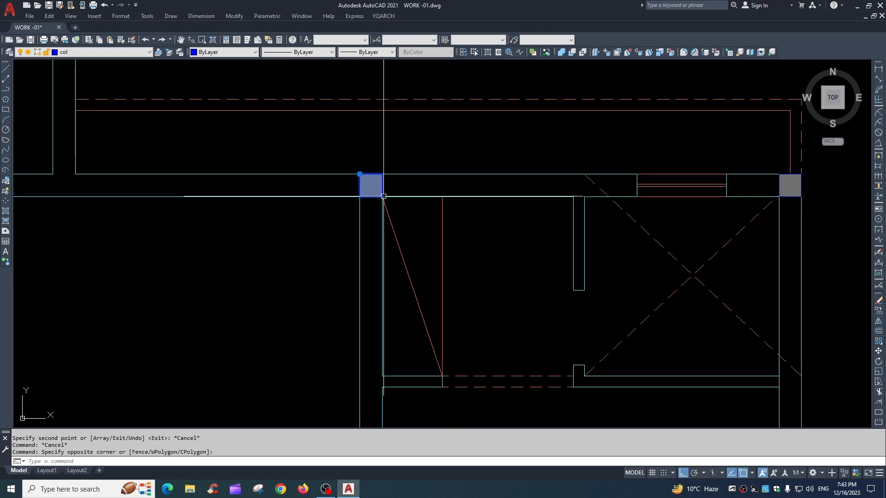
scroll(354, 153, up, 2)
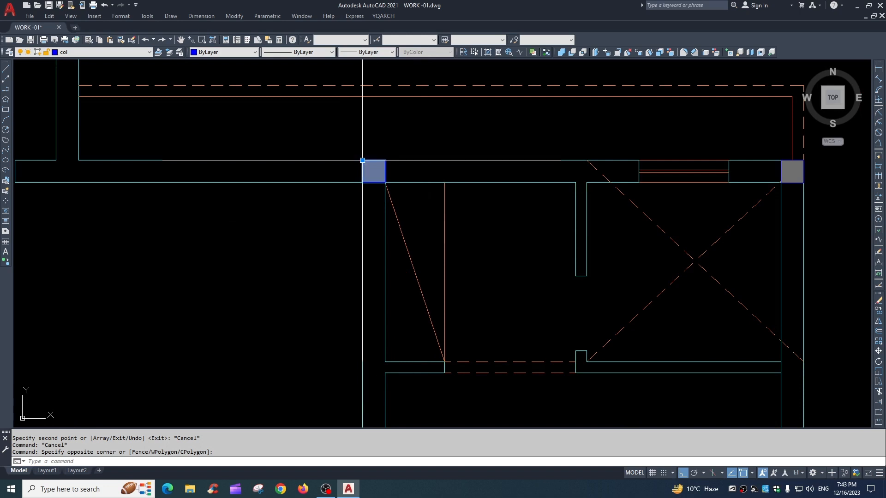
key(Escape)
click(356, 144)
click(465, 248)
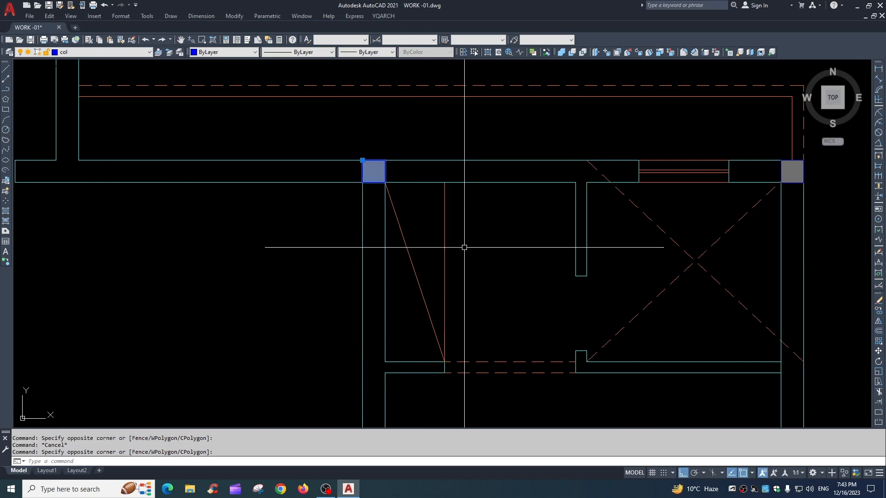
key(Return)
scroll(377, 220, down, 6)
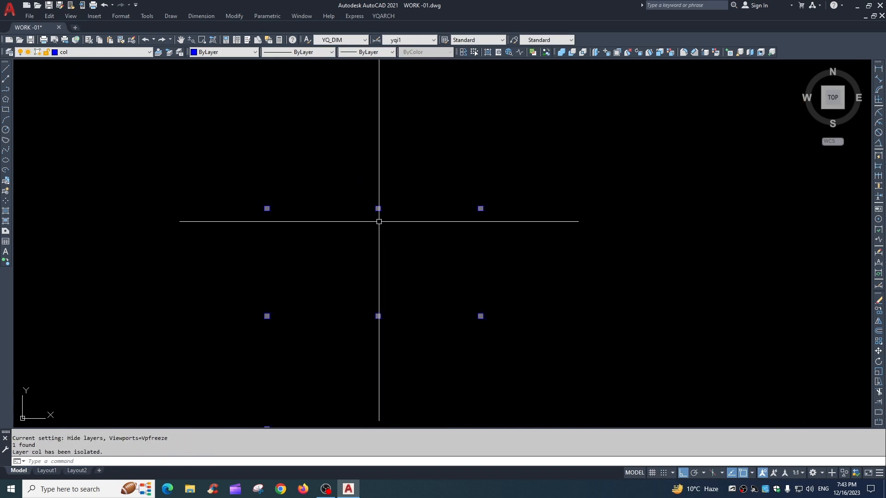
- Select all columns of the middle plan for Copy, and leave the command so they are kept as the previous selection
drag(292, 120, 414, 235)
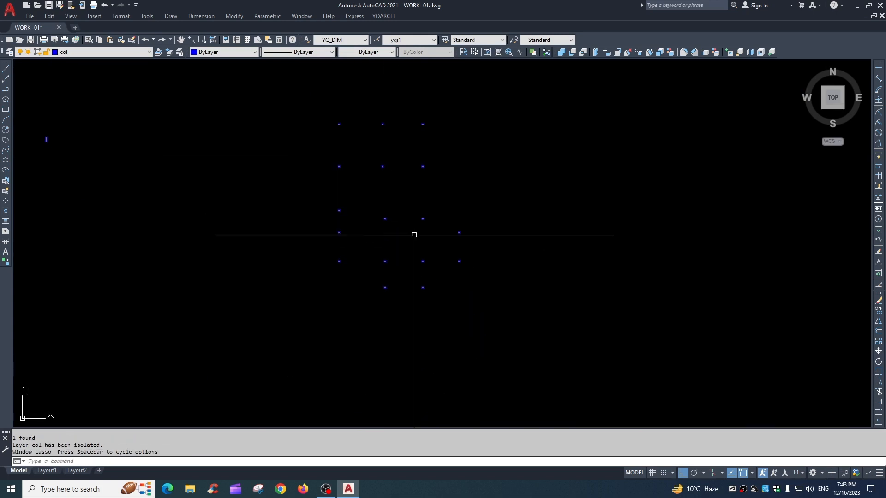
key(Escape)
click(264, 103)
click(438, 297)
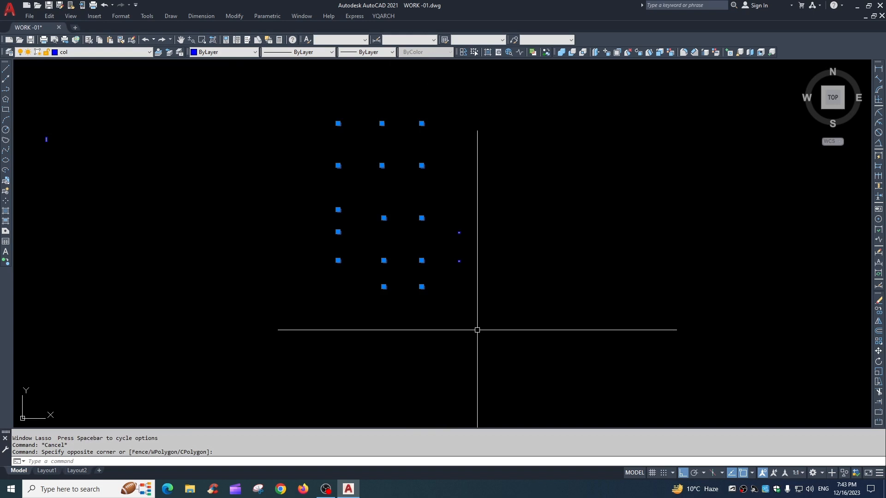
text(co)
key(Return)
key(Escape)
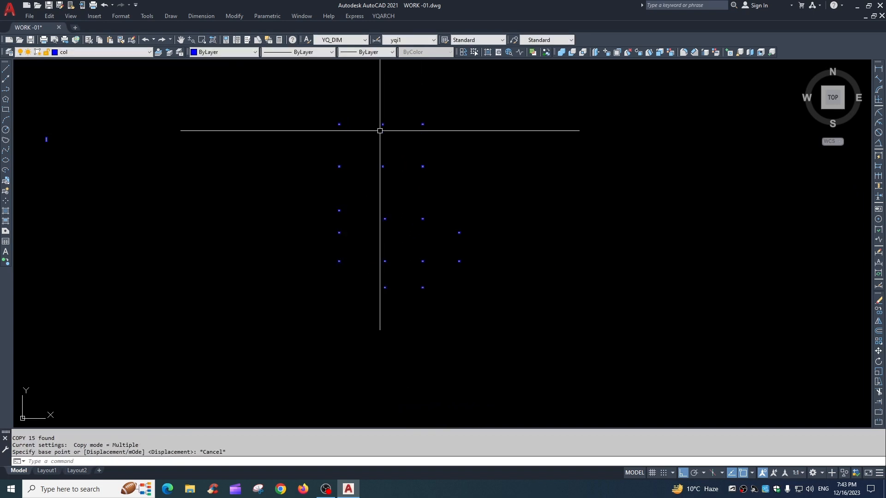
- Turn all layers back on
key(Return)
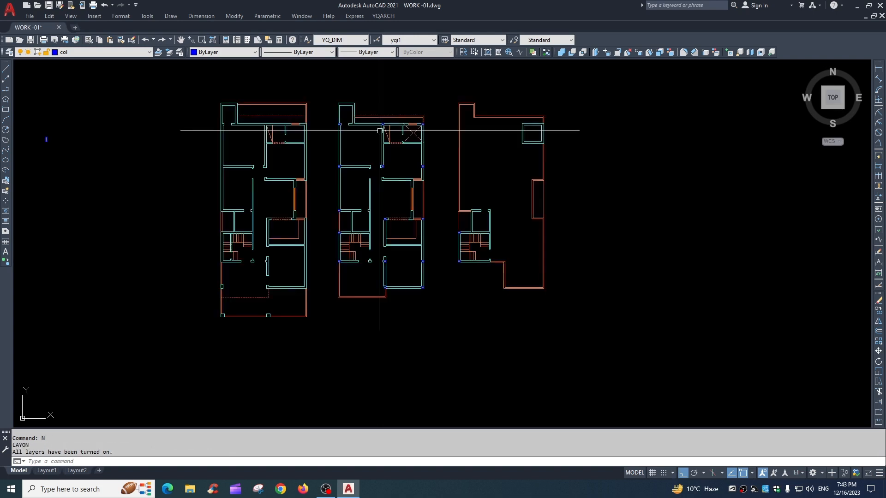
scroll(449, 232, down, 2)
scroll(396, 237, up, 12)
key(Escape)
key(Escape)
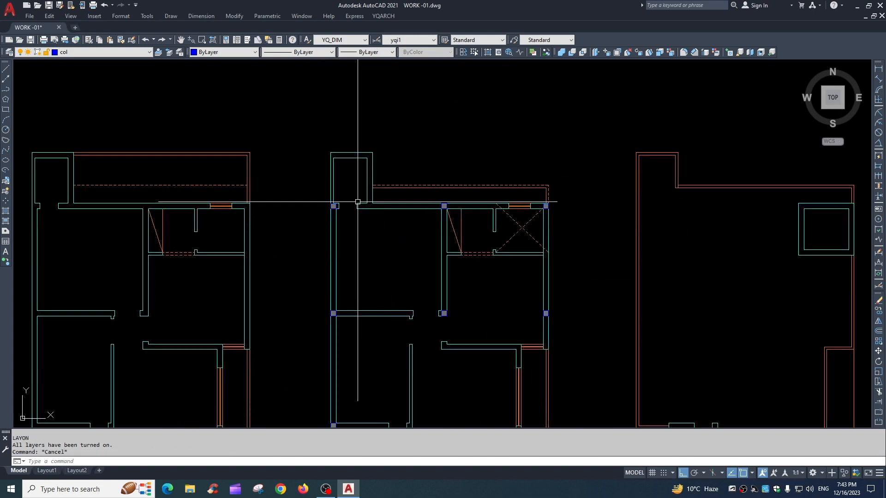
- Copy the previously selected columns from the middle plan to the left plan, matching the upper-left outer corners of the two plans
scroll(312, 220, down, 6)
scroll(372, 241, up, 2)
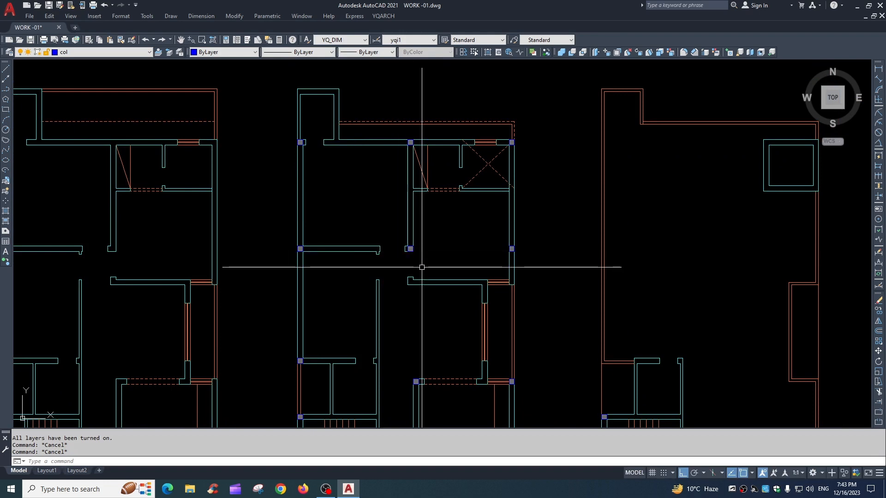
text(co)
key(Return)
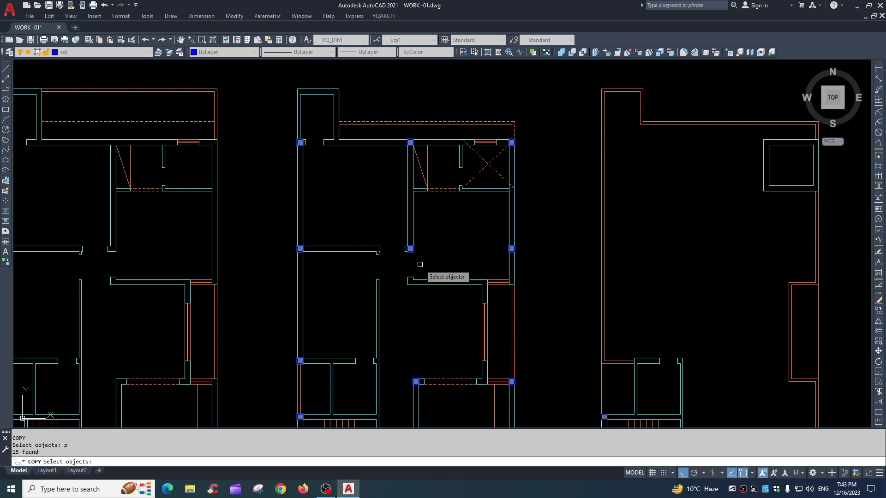
scroll(356, 140, up, 2)
scroll(445, 274, down, 2)
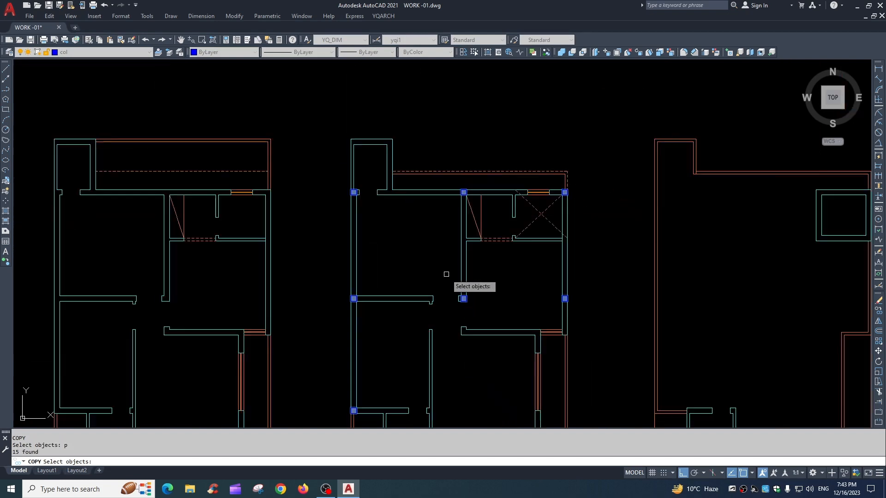
middle_drag(445, 273, 411, 185)
middle_drag(388, 319, 335, 224)
middle_drag(387, 374, 359, 289)
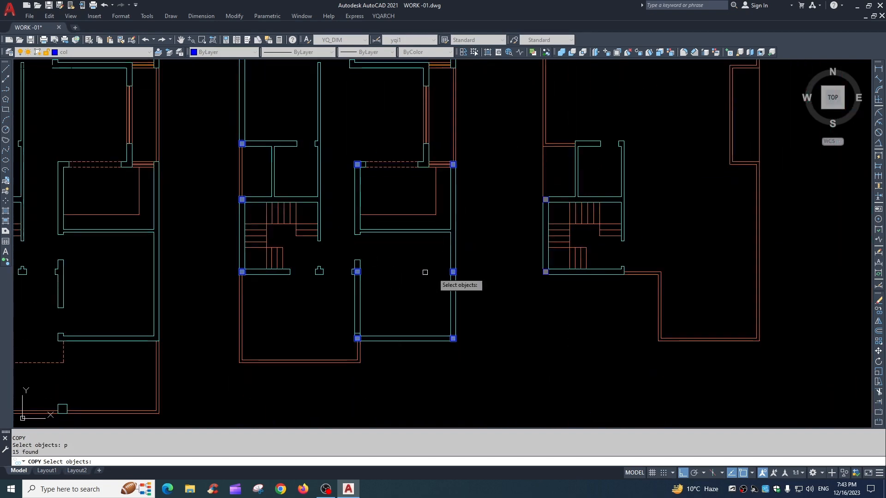
scroll(325, 220, down, 5)
scroll(325, 221, up, 5)
key(Return)
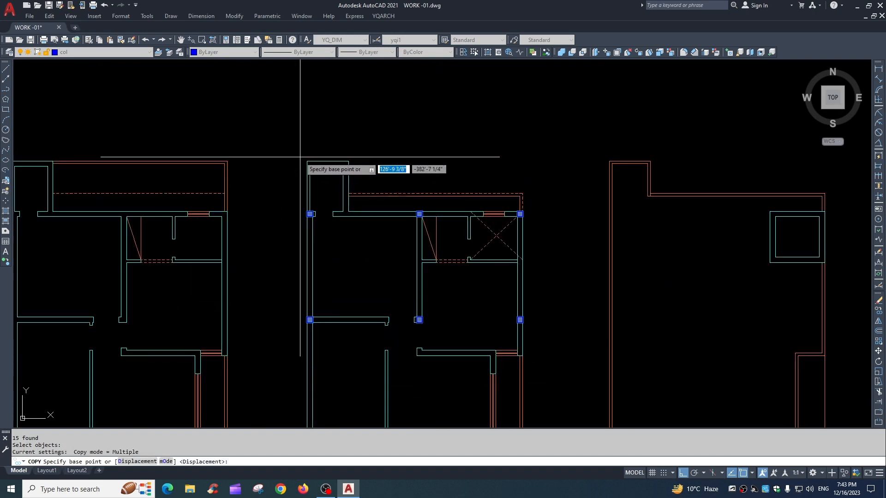
click(307, 161)
middle_drag(376, 207, 522, 176)
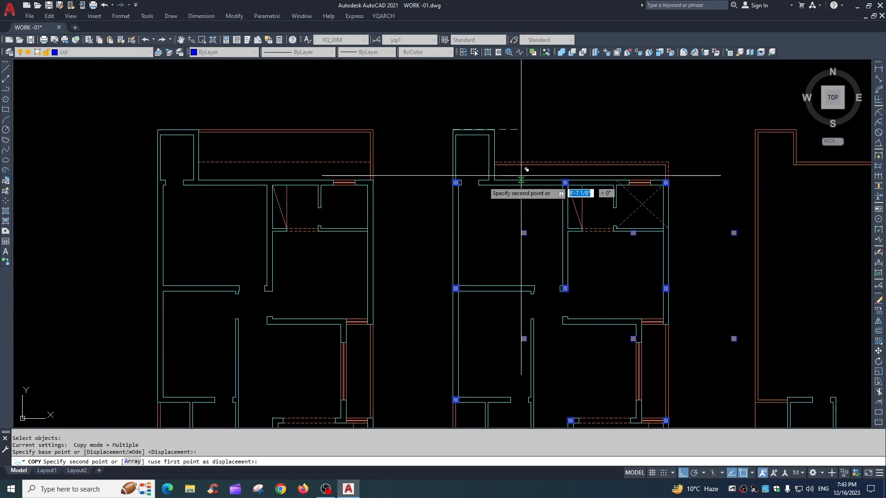
click(161, 128)
key(Escape)
- Check the copied columns against the walls down the left plan
scroll(286, 237, down, 1)
middle_drag(287, 236, 272, 176)
scroll(213, 214, up, 2)
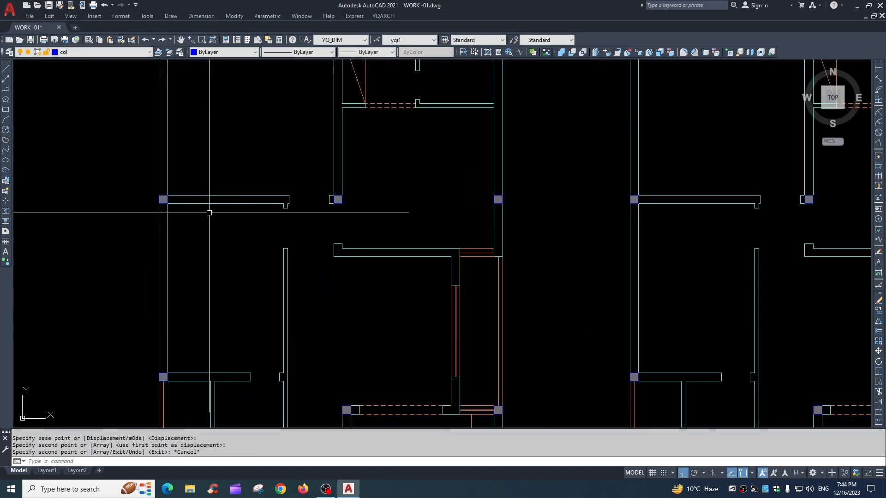
scroll(253, 254, down, 1)
mouse_move(254, 247)
middle_down()
mouse_move(241, 196)
mouse_move(246, 51)
middle_up()
middle_drag(371, 320, 364, 231)
middle_drag(302, 291, 356, 273)
scroll(353, 218, up, 4)
key(Escape)
scroll(353, 218, down, 6)
scroll(127, 126, up, 2)
- Move the spare rectangular column block from beside the plans onto the left plan's left boundary wall, just above the dashed line
click(127, 126)
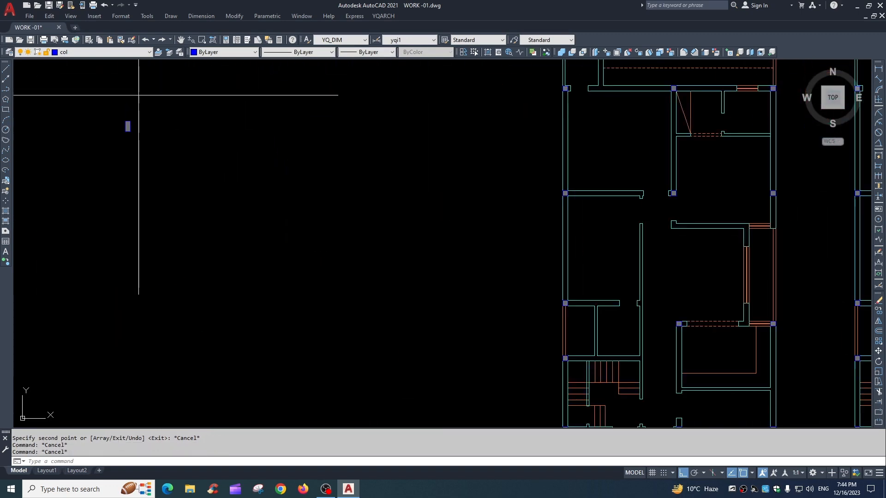
text(m)
key(space)
click(130, 132)
key(space)
click(130, 132)
scroll(304, 304, down, 2)
middle_drag(305, 305, 180, 123)
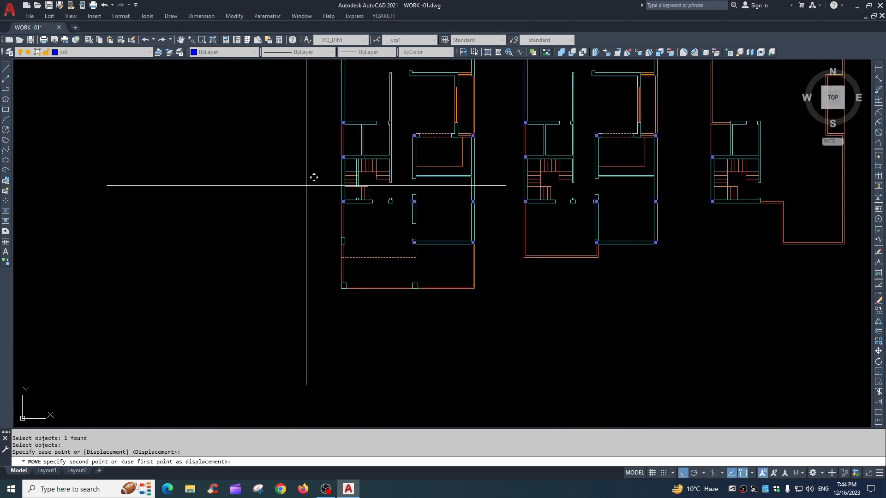
scroll(394, 245, up, 4)
key(Escape)
scroll(330, 103, up, 2)
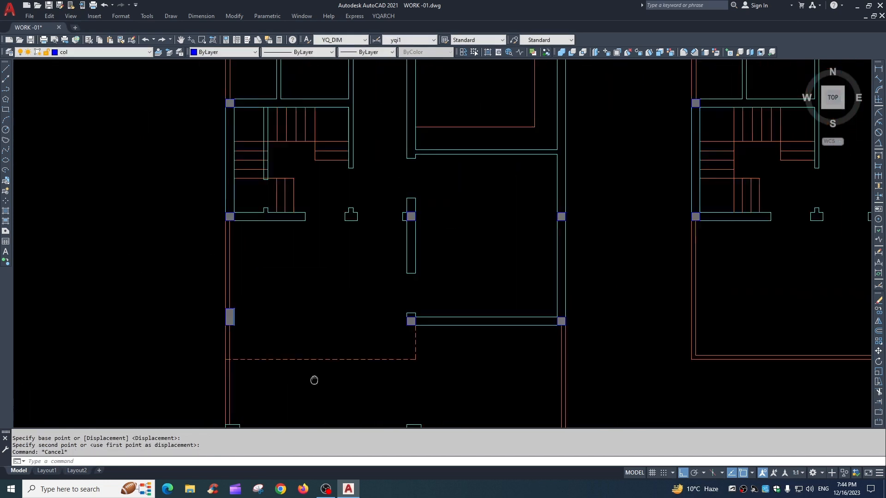
- Move the rectangular column slightly sideways from its upper-right corner to line up with the pier outline behind it
scroll(225, 318, up, 6)
scroll(298, 253, up, 2)
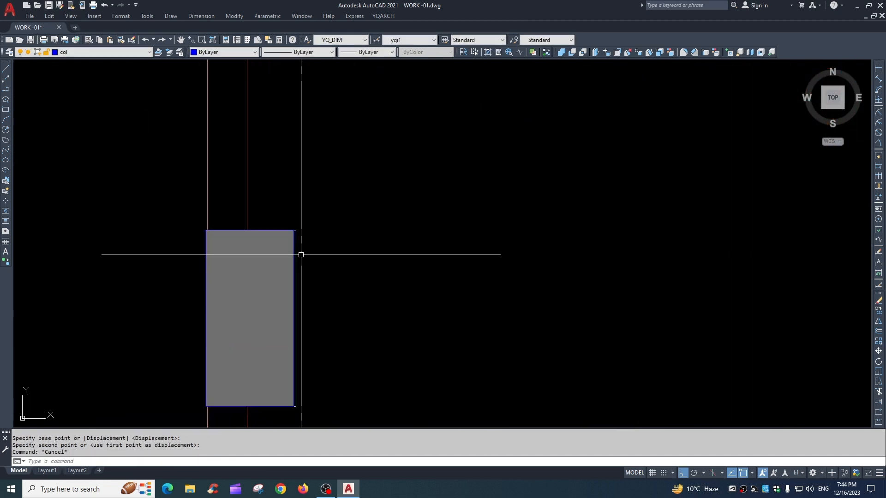
click(290, 244)
click(291, 255)
click(289, 266)
click(290, 274)
click(293, 253)
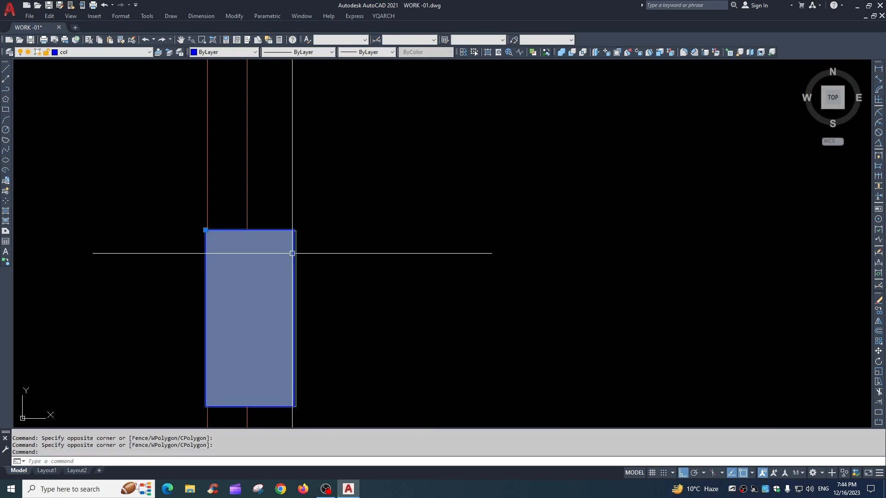
scroll(289, 232, up, 4)
text(m)
key(Return)
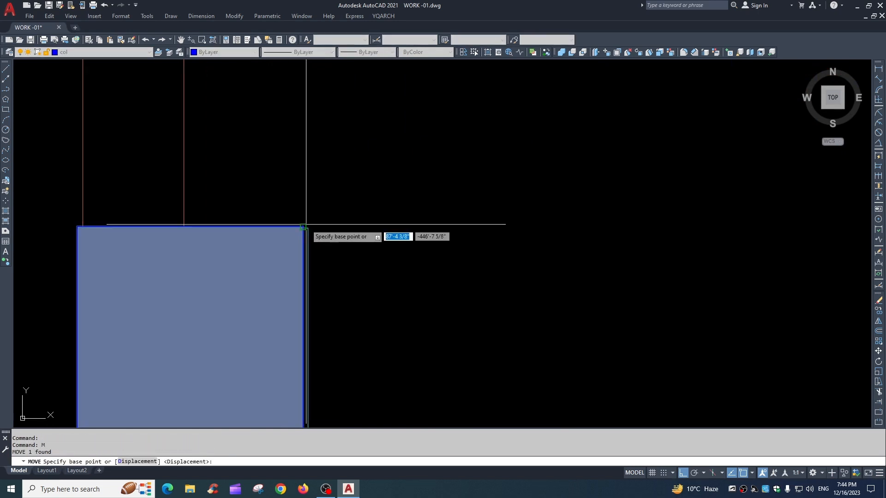
click(302, 227)
scroll(334, 276, down, 5)
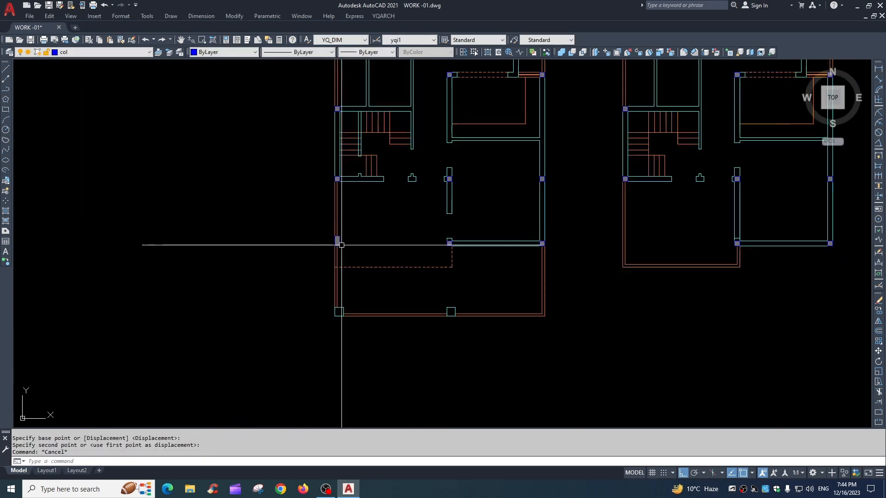
key(Escape)
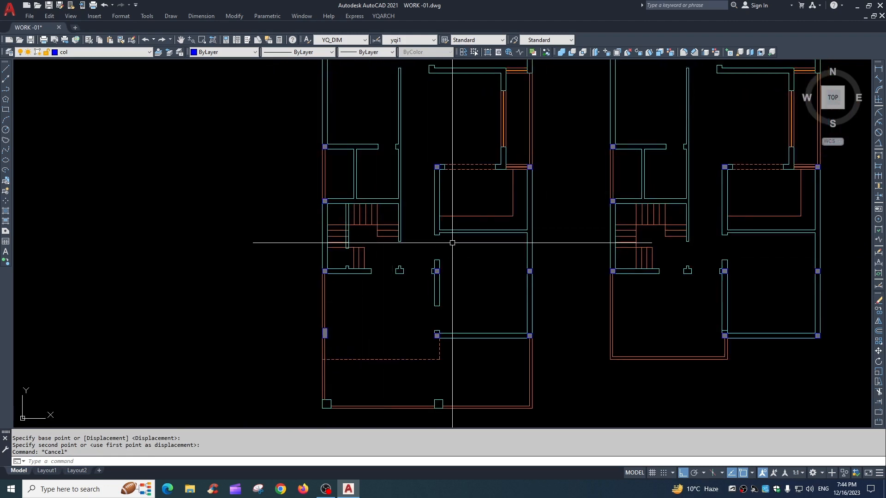
- Examine how the square column blocks fit the wall junctions along the left plan's upper cross wall
scroll(421, 184, down, 3)
scroll(396, 171, up, 7)
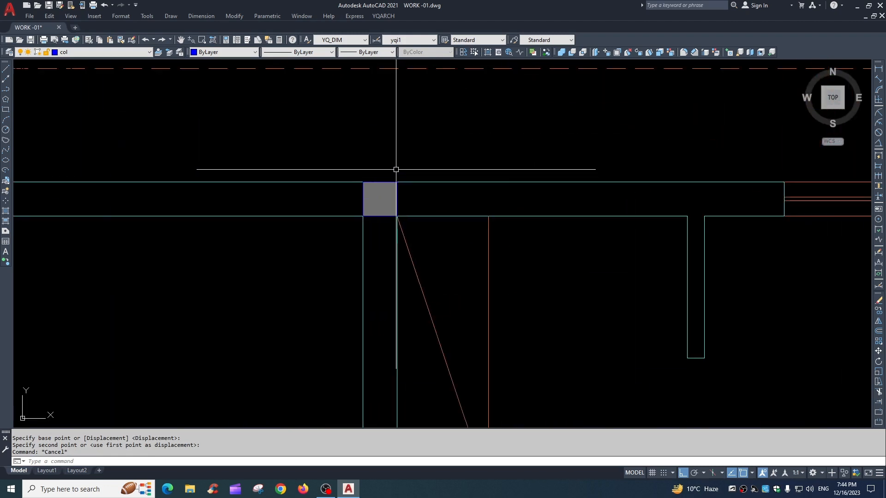
scroll(396, 170, up, 2)
key(Escape)
click(401, 218)
click(399, 222)
scroll(409, 232, down, 2)
middle_drag(401, 226, 383, 178)
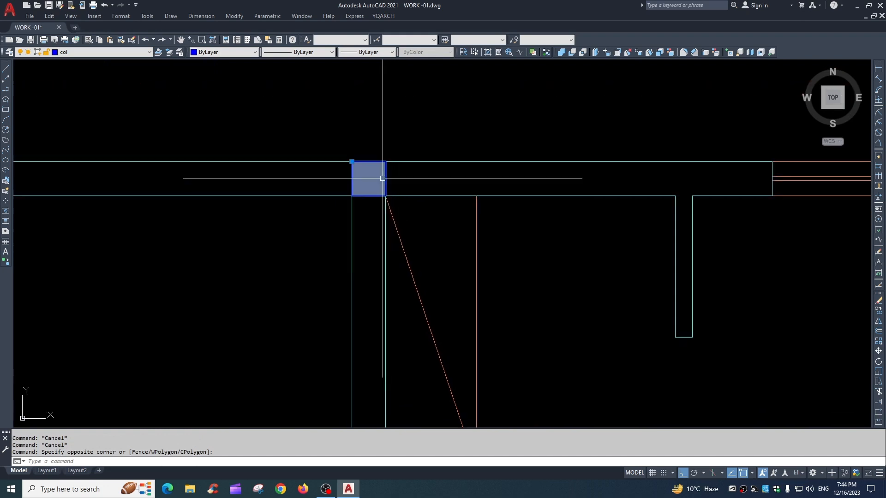
scroll(383, 178, up, 1)
key(Escape)
key(Escape)
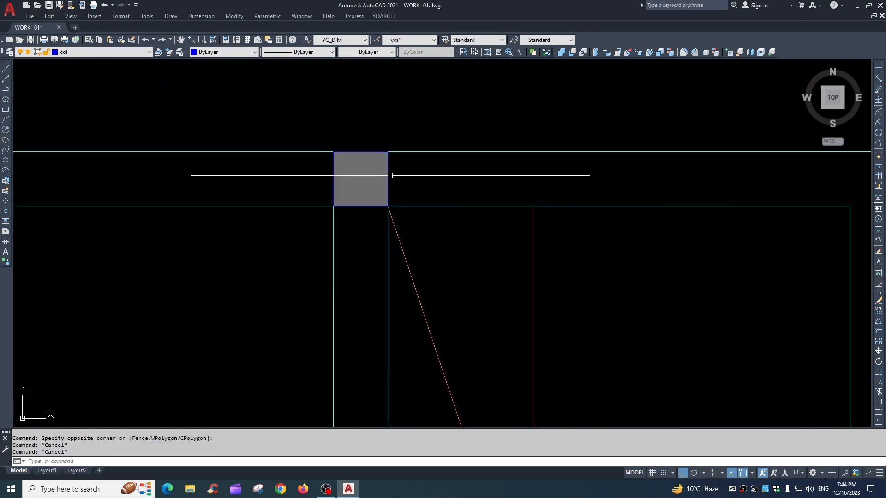
scroll(389, 176, down, 6)
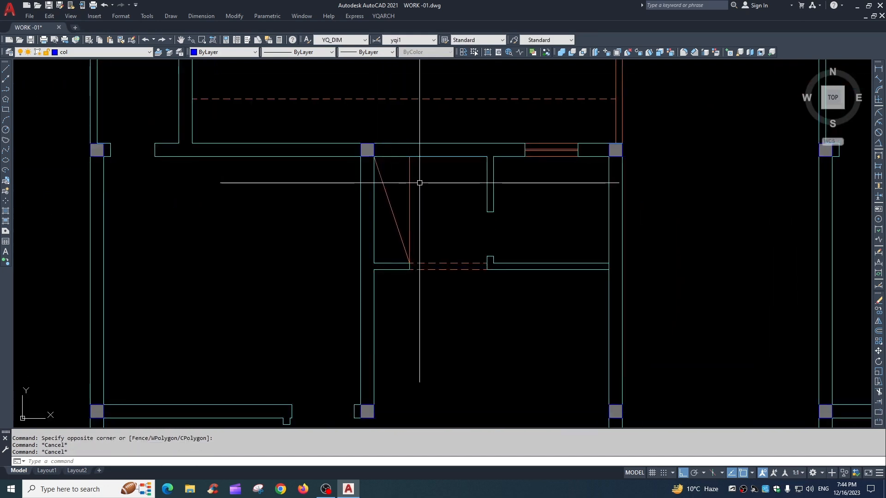
scroll(101, 149, up, 5)
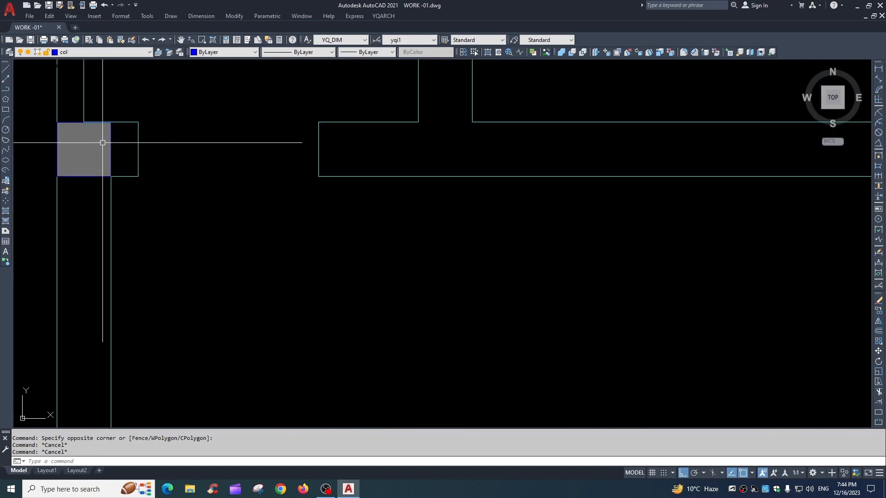
middle_drag(211, 195, 218, 222)
scroll(219, 220, down, 4)
middle_drag(364, 217, 277, 176)
middle_drag(527, 182, 364, 194)
scroll(401, 174, up, 2)
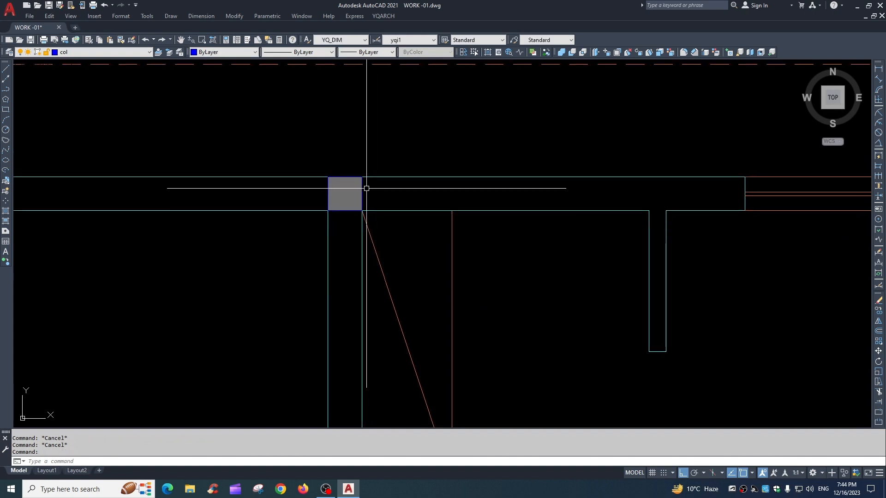
- Open block c21 for editing and stretch the lower edge of its filled square downward by 6
double_click(362, 189)
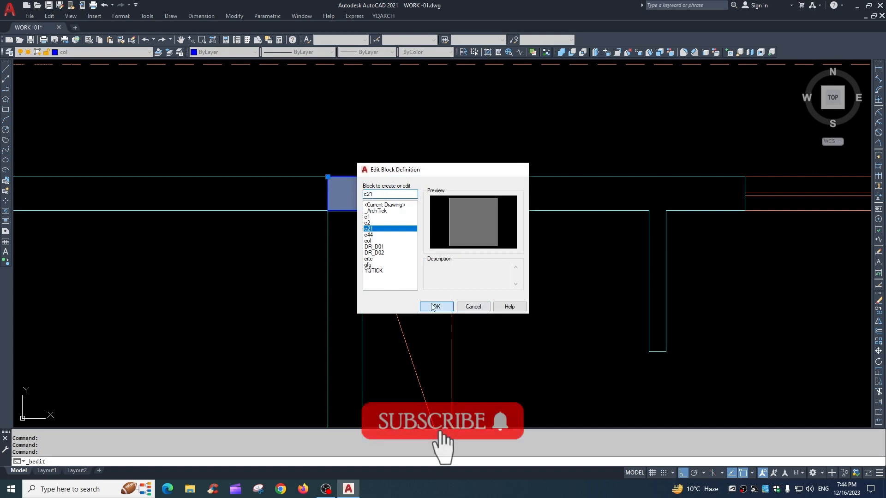
click(433, 306)
key(Escape)
scroll(486, 241, down, 6)
middle_drag(484, 241, 437, 137)
text(s)
click(492, 150)
click(285, 263)
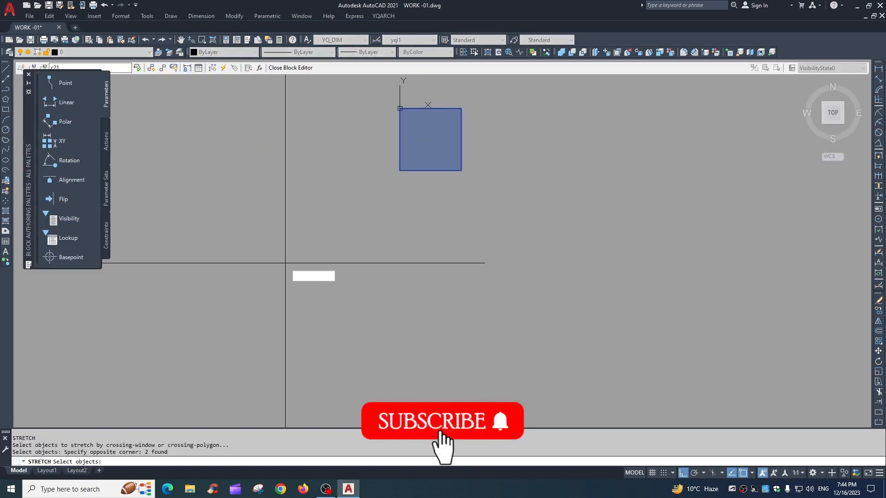
key(space)
click(393, 245)
text(6)
key(Return)
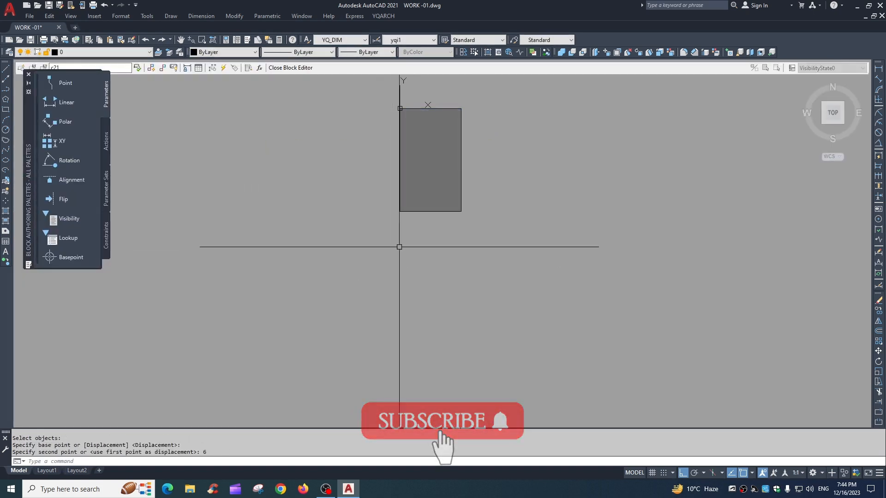
- Close the Block Editor and save the changes to block c21
key(Escape)
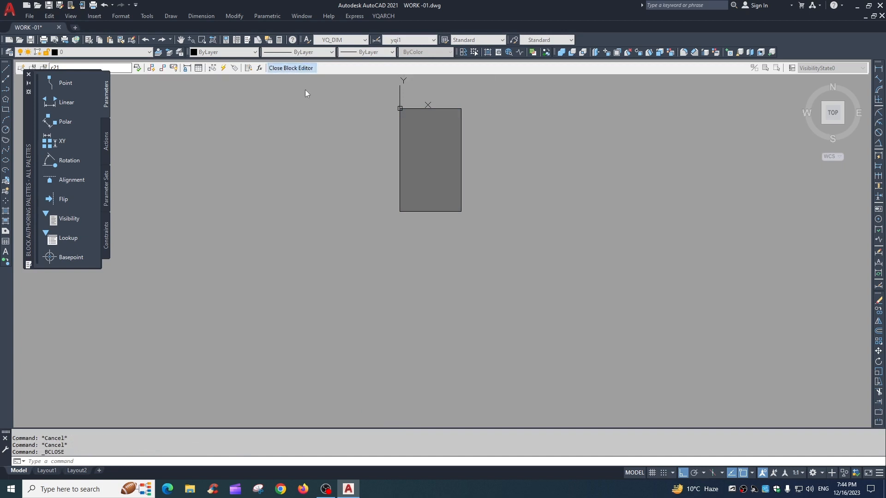
click(301, 69)
click(396, 247)
scroll(383, 245, down, 4)
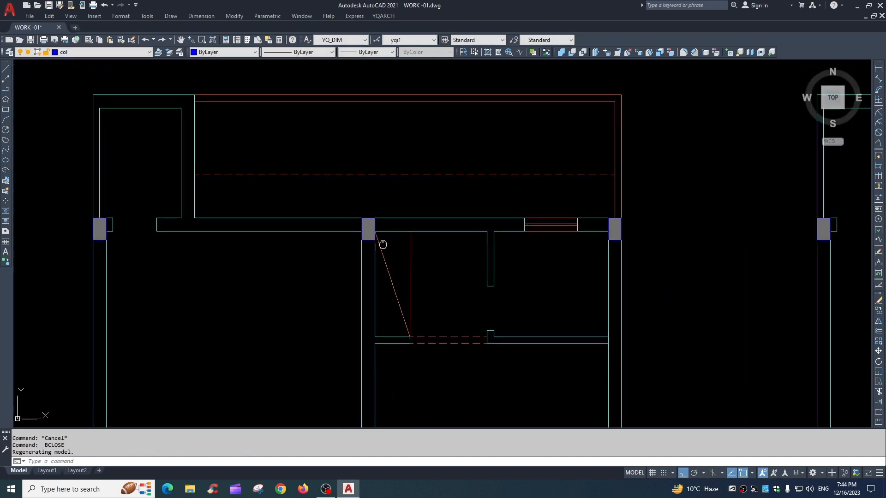
- Examine the lengthened columns against the walls from the upper cross wall down to the stair area of the left plan
middle_drag(382, 245, 365, 185)
scroll(519, 211, down, 2)
middle_drag(519, 210, 472, 145)
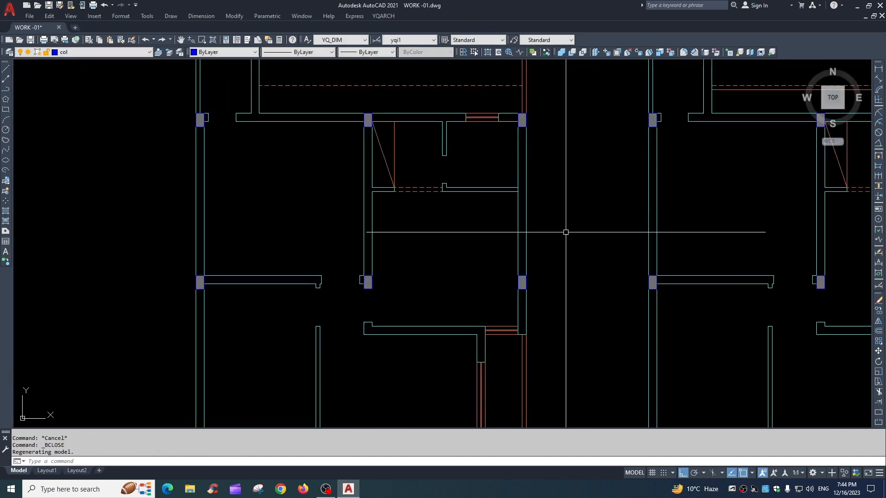
middle_drag(524, 292, 502, 203)
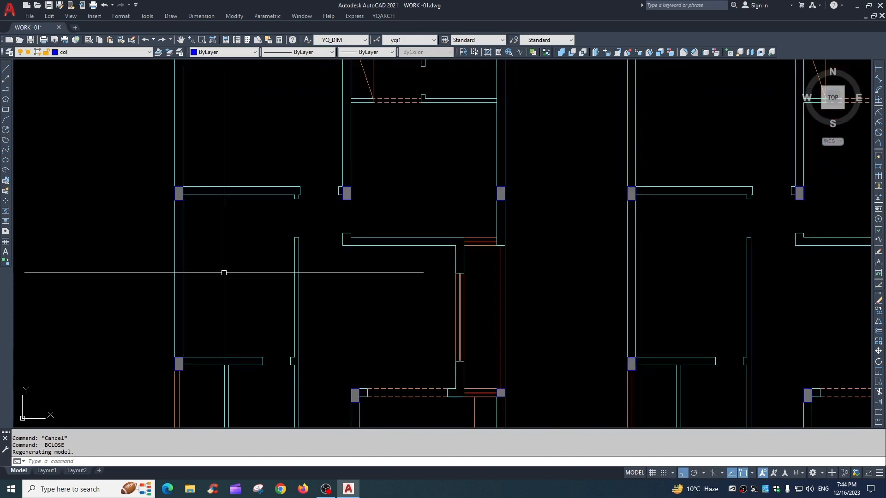
middle_drag(258, 312, 255, 204)
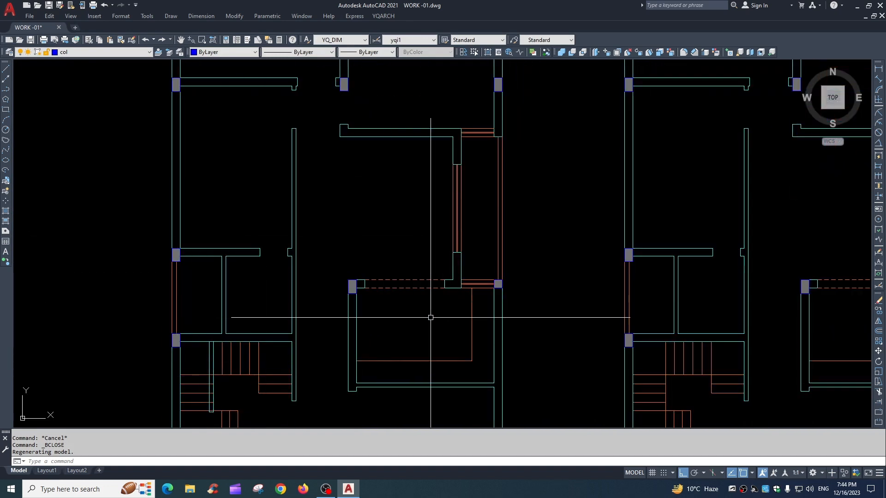
middle_drag(473, 298, 445, 241)
middle_drag(488, 337, 461, 282)
scroll(448, 183, up, 6)
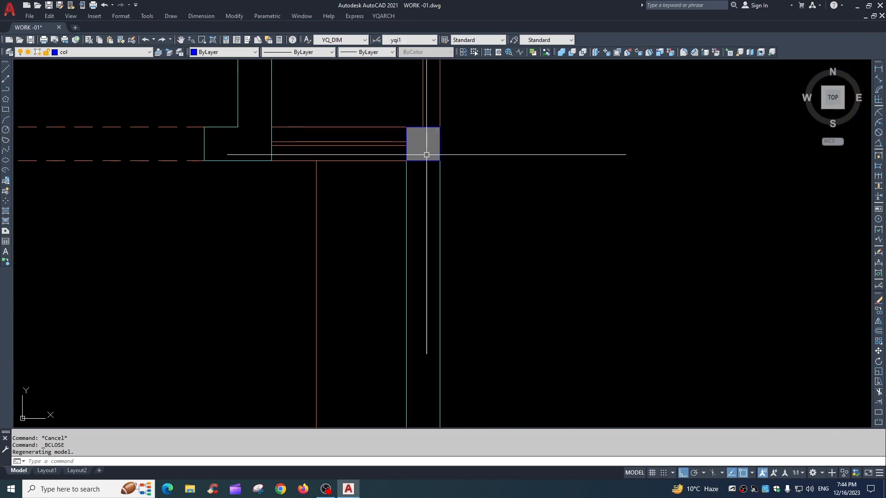
- Check the square column beside the window on the left plan's right wall and the columns around the lower rooms
click(427, 154)
click(420, 208)
scroll(446, 184, down, 6)
middle_drag(447, 184, 510, 127)
scroll(511, 128, down, 2)
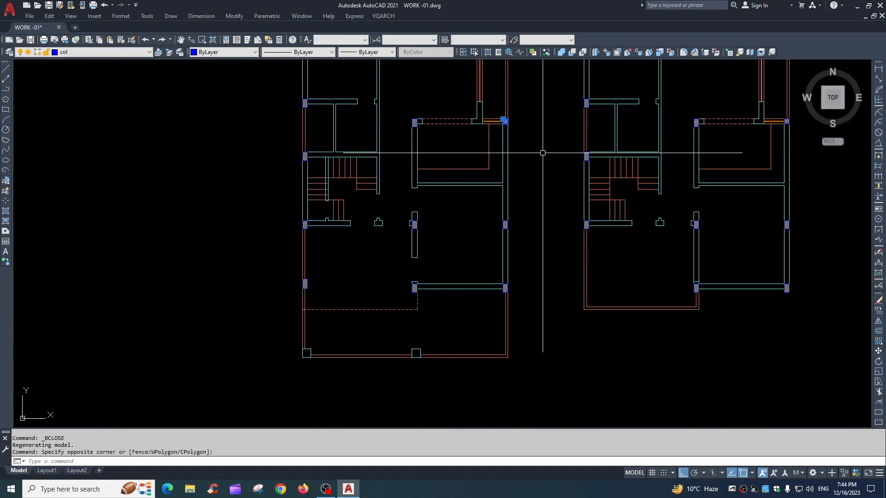
middle_drag(529, 192, 512, 176)
scroll(332, 229, up, 4)
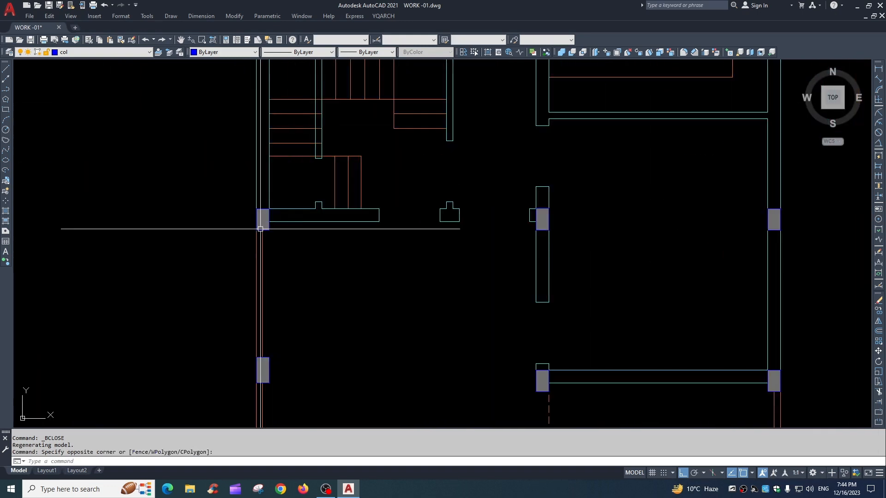
key(F1)
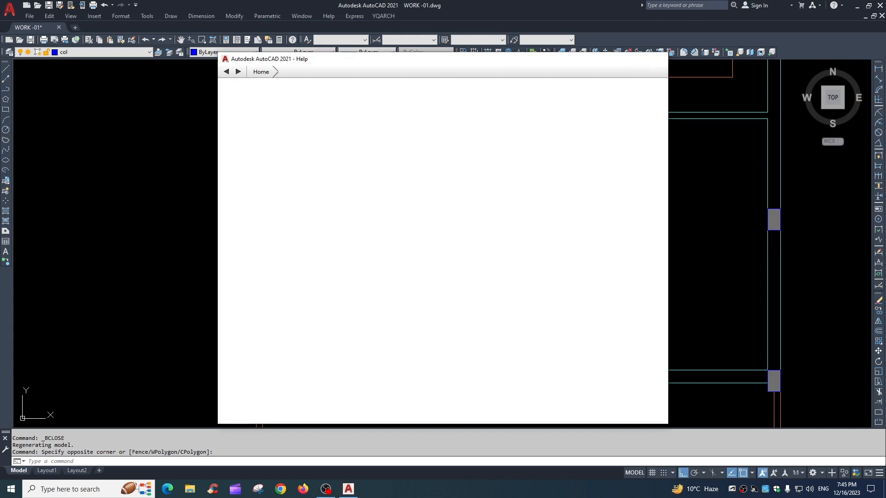
key(Escape)
key(Escape)
- Move the column below the left plan's stairs upward so its bottom edge lines up with the adjoining wall's lower face
click(270, 231)
text(,)
key(space)
text(m)
key(space)
click(269, 231)
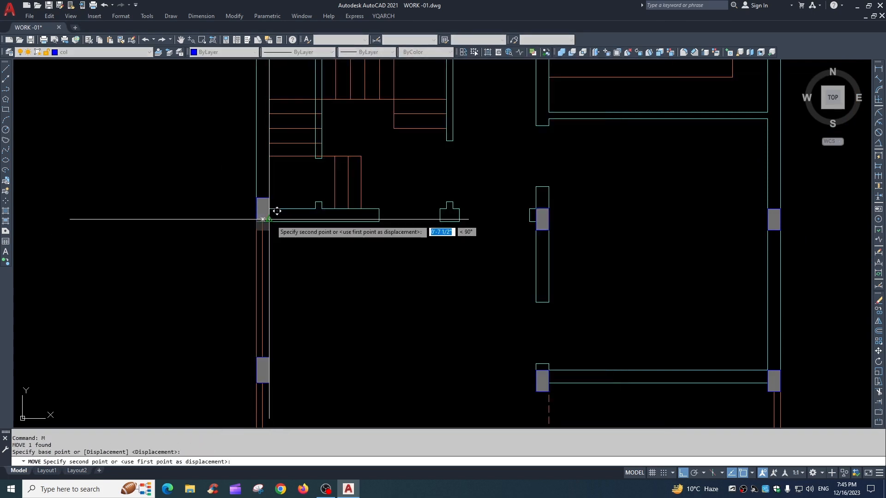
scroll(274, 217, up, 2)
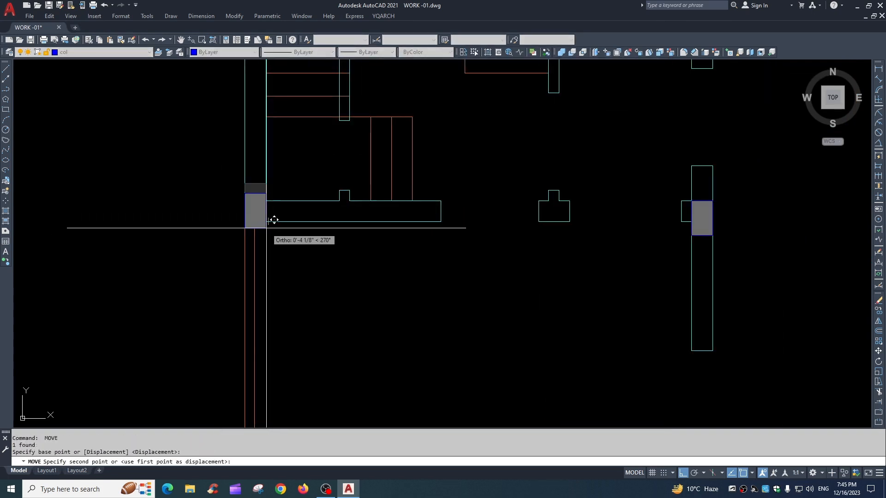
scroll(263, 220, down, 3)
key(Escape)
scroll(521, 239, down, 2)
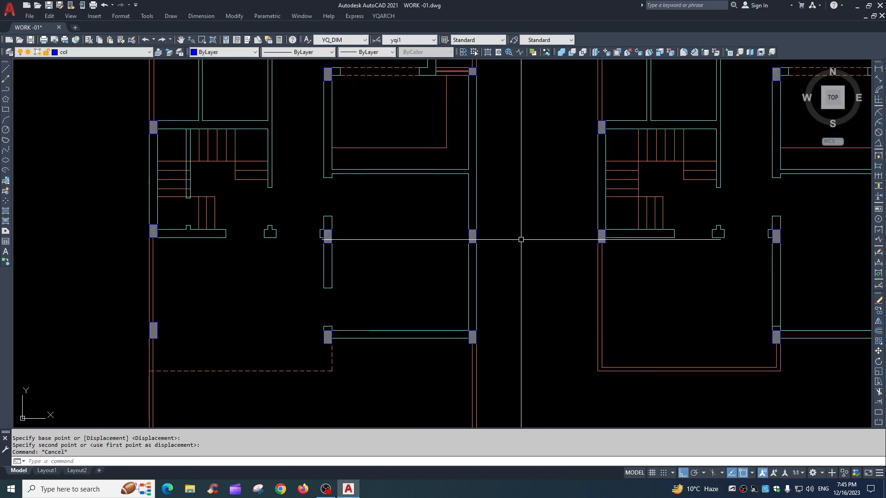
- Move the two columns at the ends of the left plan's lowest cross wall upward, flush with the wall's lower face
click(472, 336)
scroll(472, 336, up, 2)
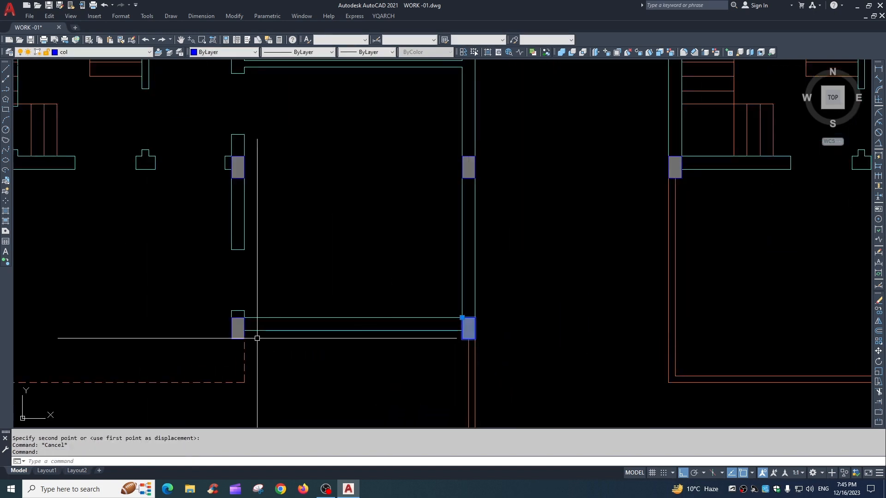
text(m)
key(Return)
click(462, 333)
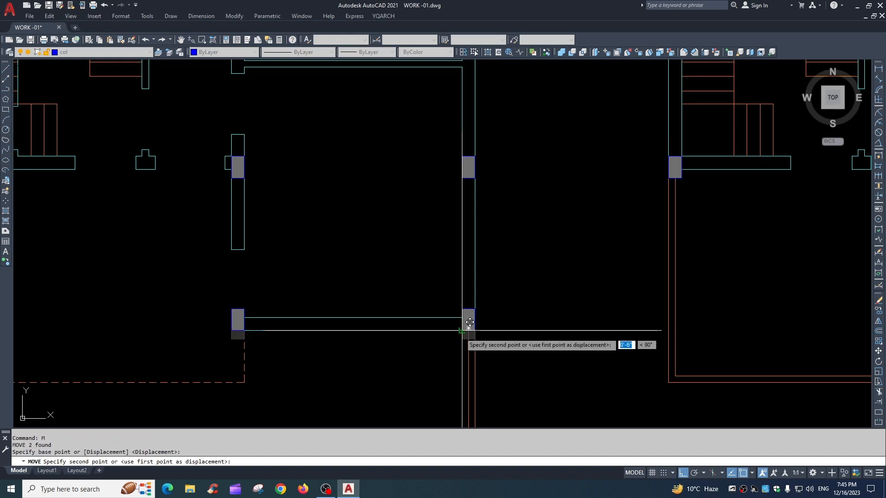
scroll(462, 325, down, 3)
key(Escape)
scroll(336, 278, up, 2)
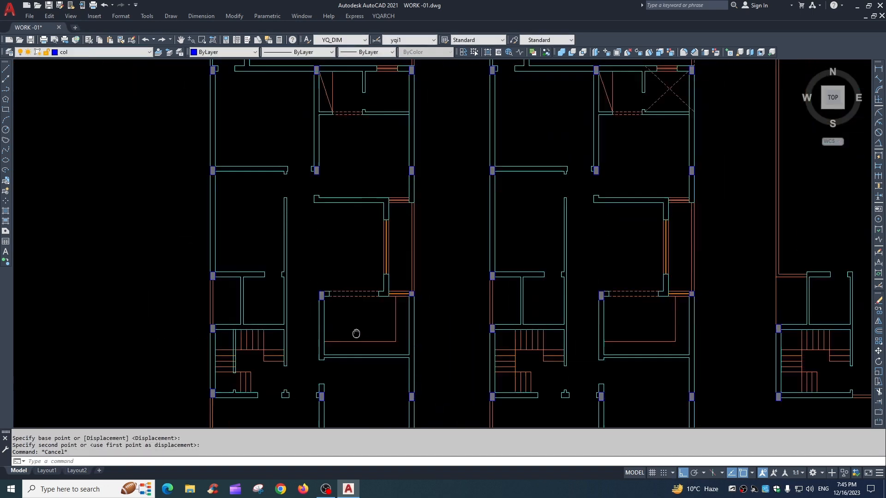
- Move the column at the lower end of the left plan's upper inner wall upward from its lower-right corner, flush with the adjoining stub
scroll(306, 253, up, 5)
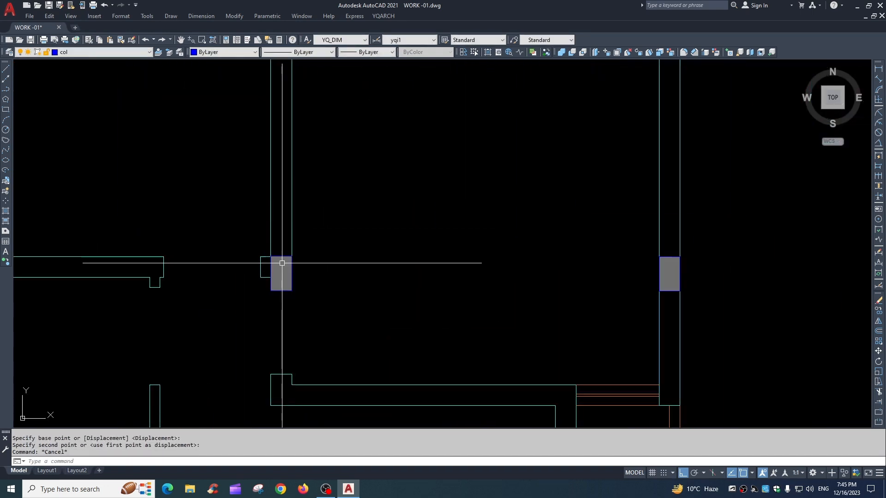
click(281, 263)
key(Return)
text(m)
key(Return)
click(277, 252)
click(276, 262)
key(Return)
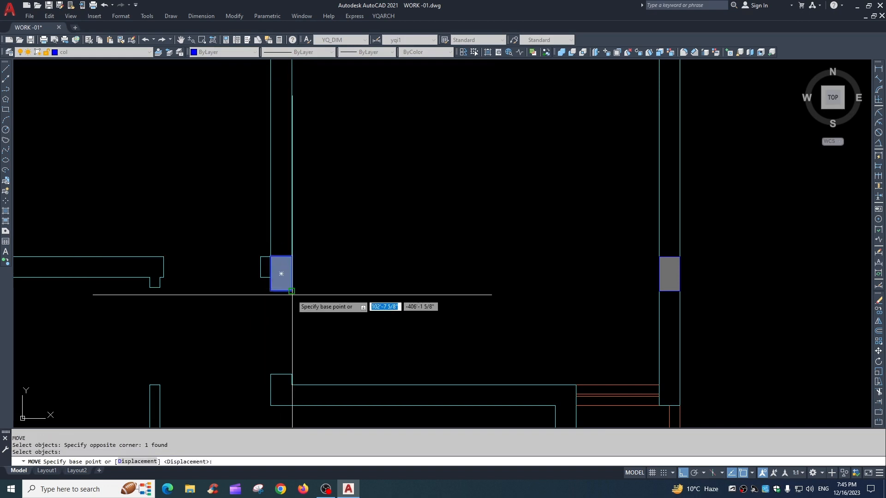
click(292, 291)
key(Escape)
scroll(331, 300, down, 3)
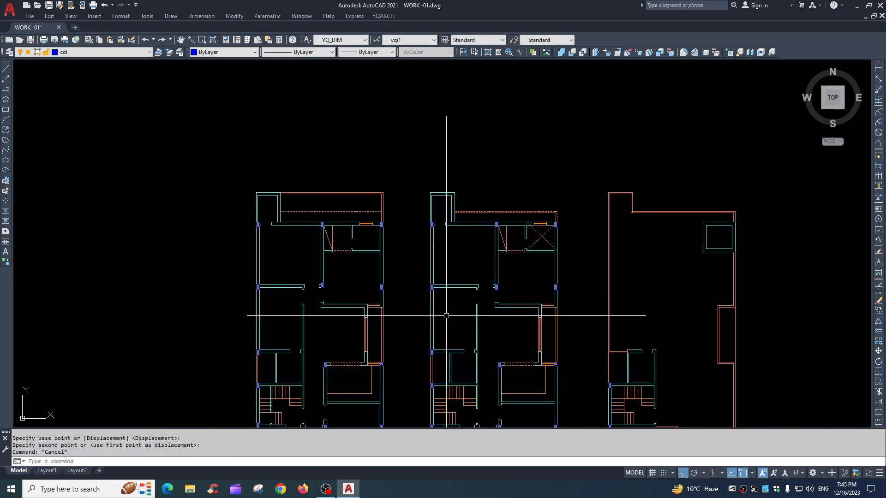
middle_drag(470, 303, 448, 235)
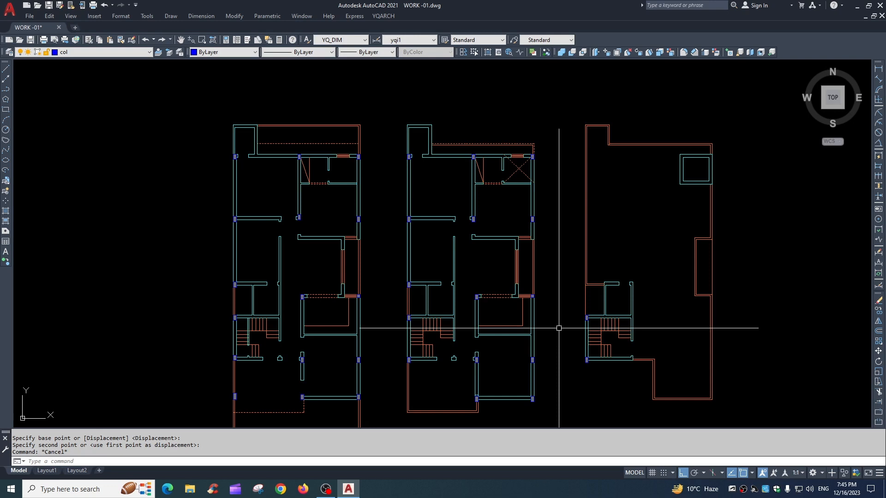
scroll(559, 328, down, 4)
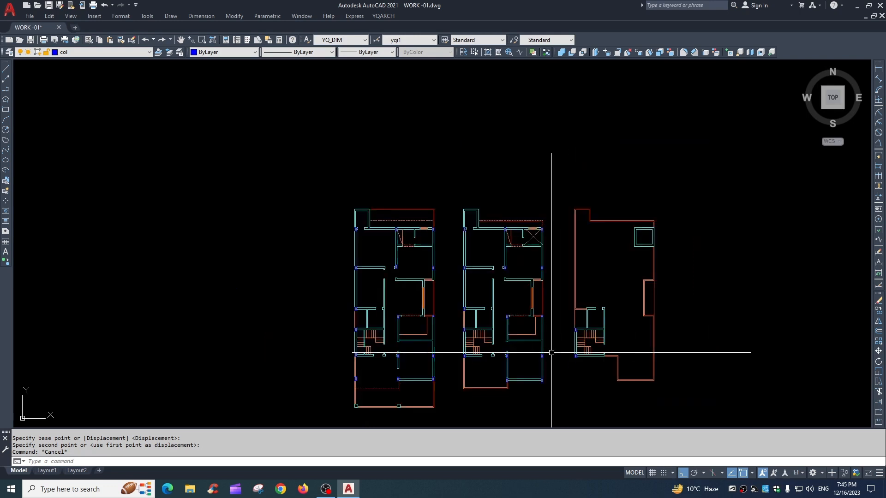
scroll(408, 206, up, 4)
scroll(415, 222, down, 2)
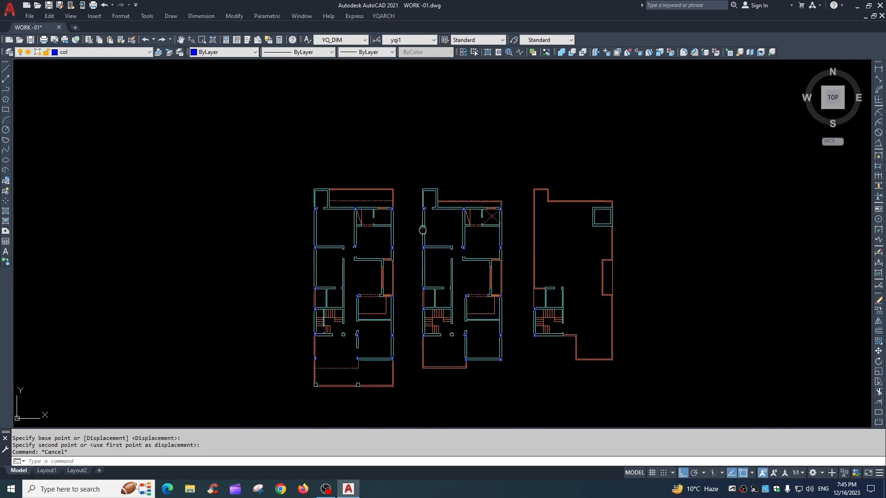
scroll(413, 253, up, 4)
scroll(368, 207, down, 2)
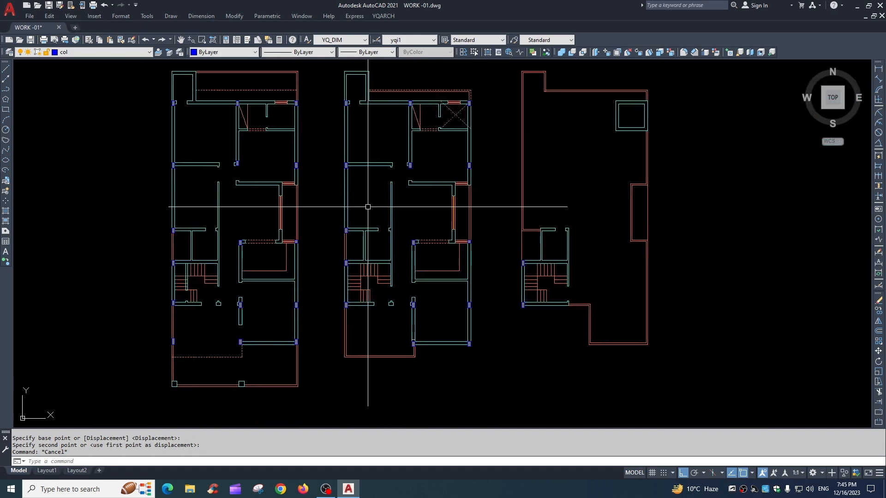